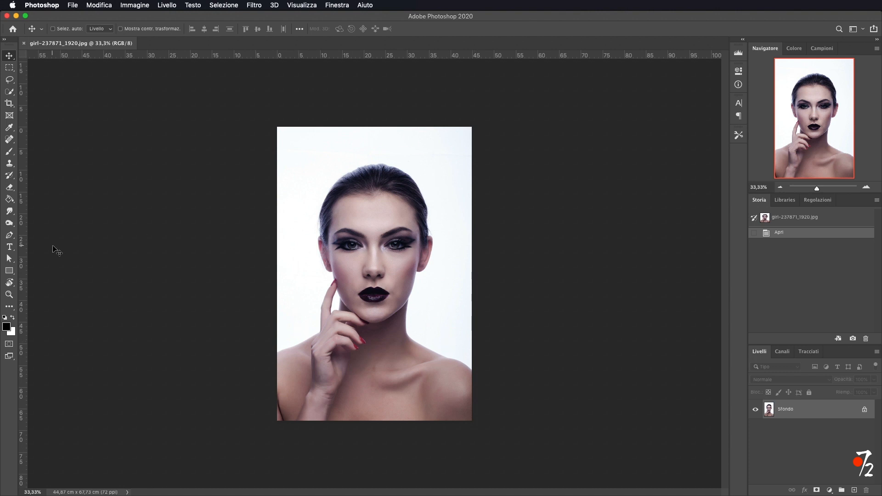
Select the woman against the white background with the Quick Selection tool.
left_click(10, 92)
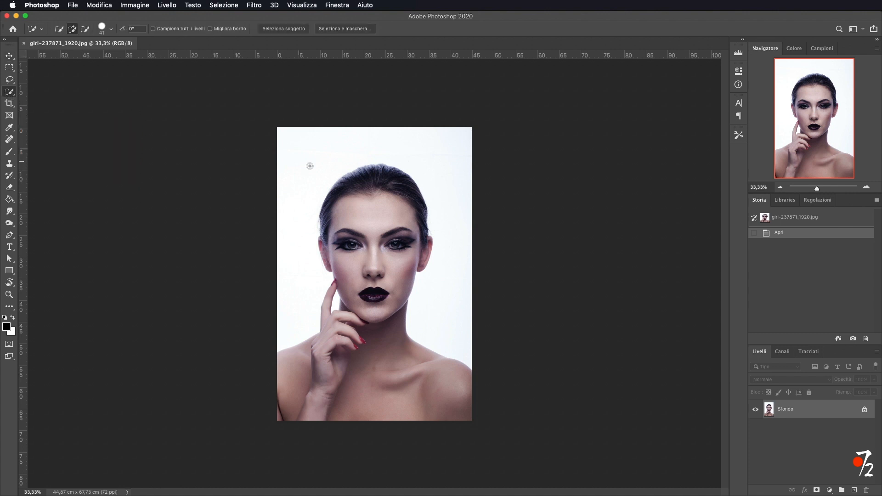
mouse_move(386, 179)
left_mouse_down()
mouse_move(355, 183)
mouse_move(381, 172)
mouse_move(367, 169)
mouse_move(335, 191)
mouse_move(328, 220)
mouse_move(363, 294)
mouse_move(373, 286)
mouse_move(329, 371)
mouse_move(293, 405)
mouse_move(435, 407)
left_mouse_up()
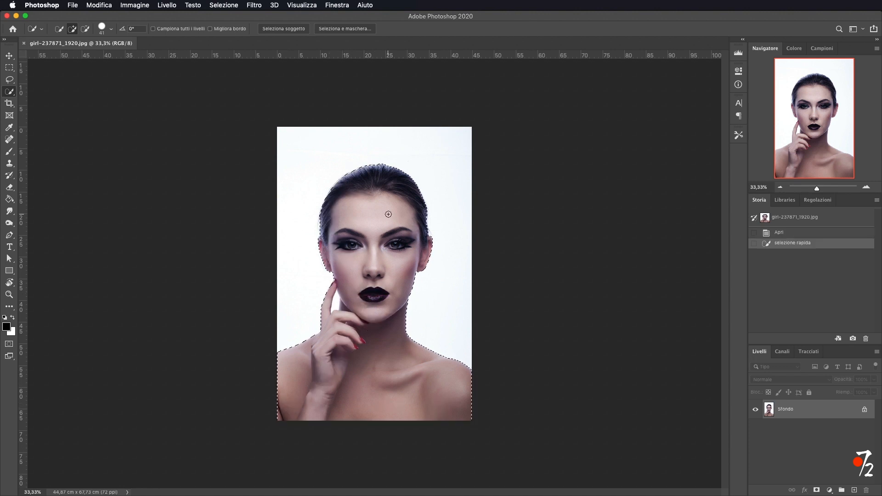
Subtract the stray background area near the neck and hand from the selection.
key("alt")
key("alt")
key("alt")
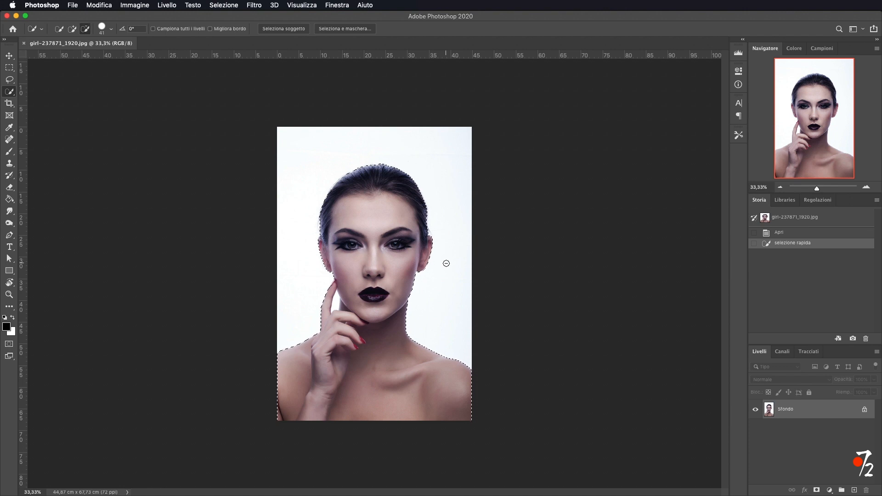
key("alt")
left_click(335, 304, "alt")
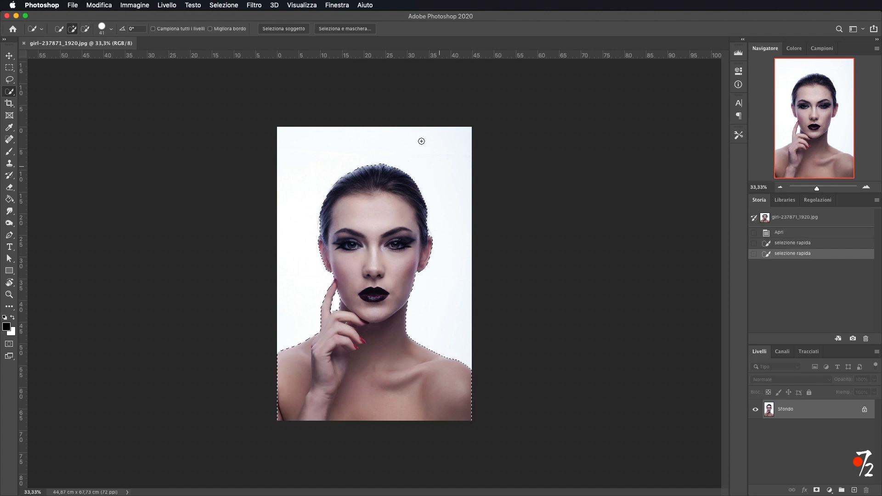
Refine the selection edges around the hair in Select and Mask and confirm.
left_click(222, 6)
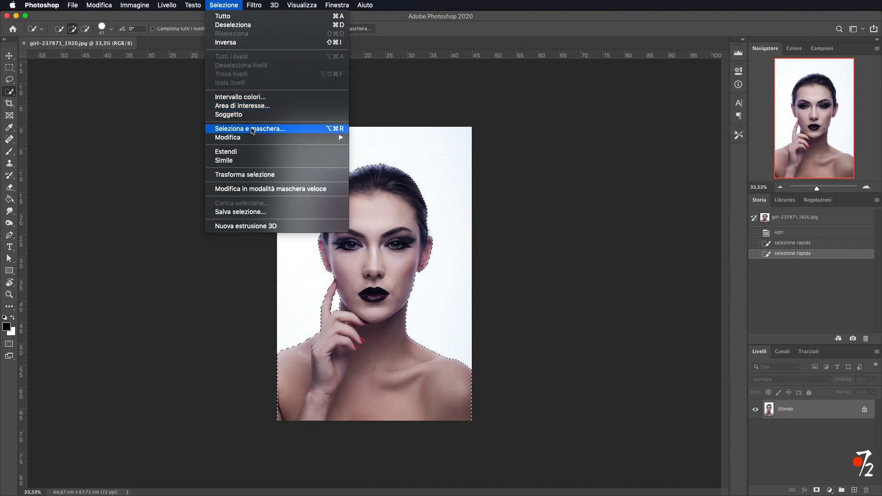
left_click(252, 129, "shift")
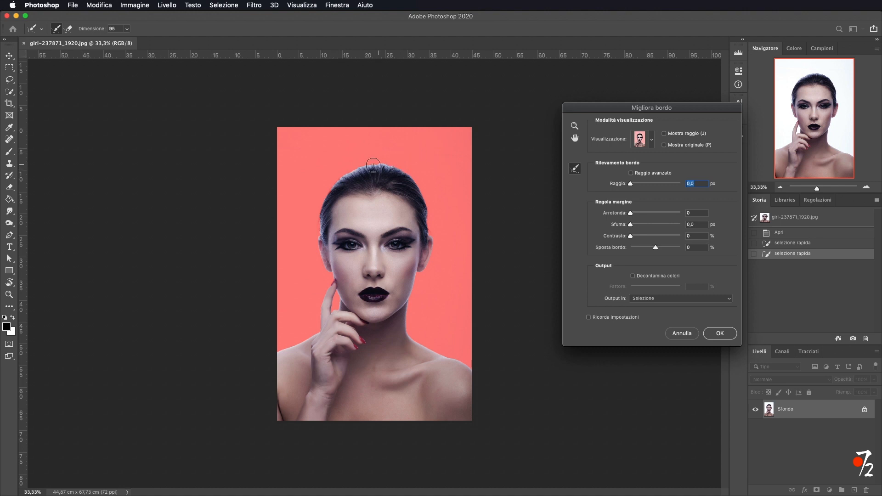
mouse_move(320, 223)
left_mouse_down()
mouse_move(321, 191)
mouse_move(334, 173)
mouse_move(380, 156)
mouse_move(418, 178)
mouse_move(436, 240)
left_mouse_up()
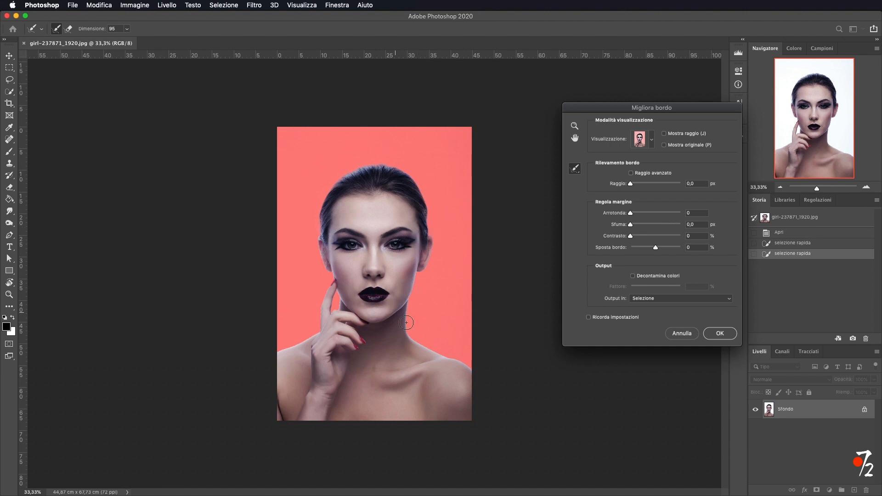
left_click(720, 334)
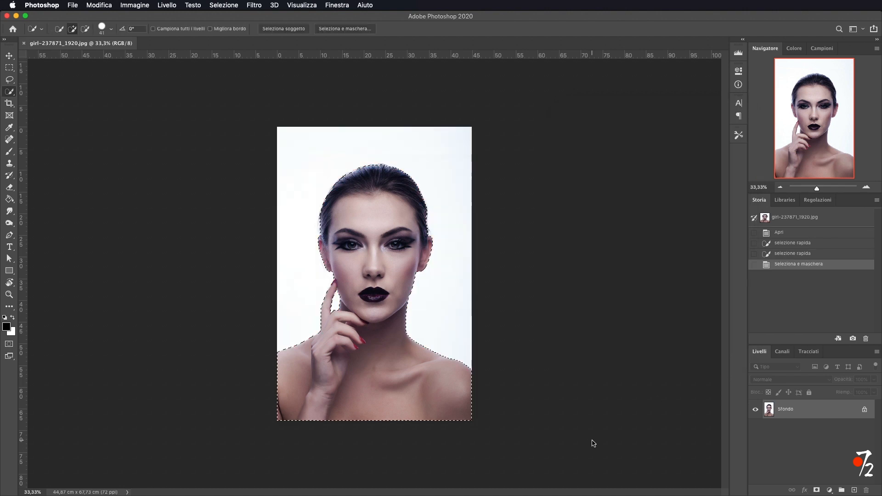
Mask out the background with a layer mask and add a new empty layer placed below the portrait layer.
left_click(816, 491)
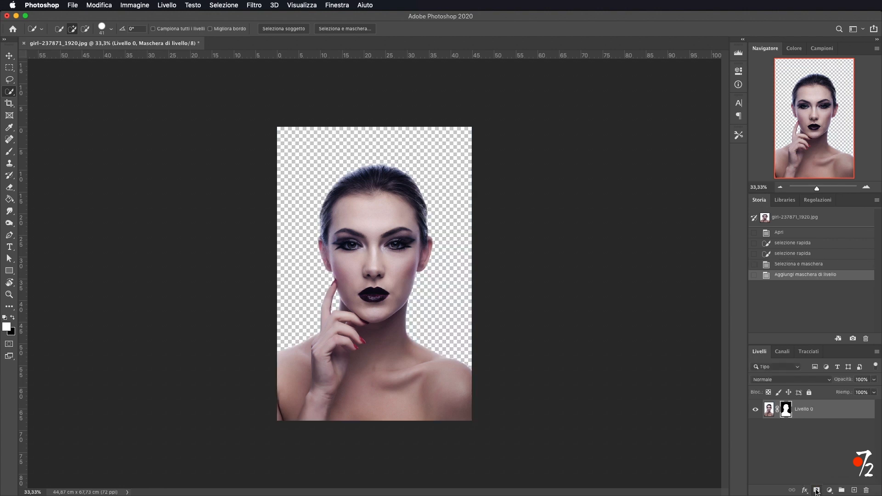
left_click(854, 490)
left_click_drag(820, 407, 821, 446)
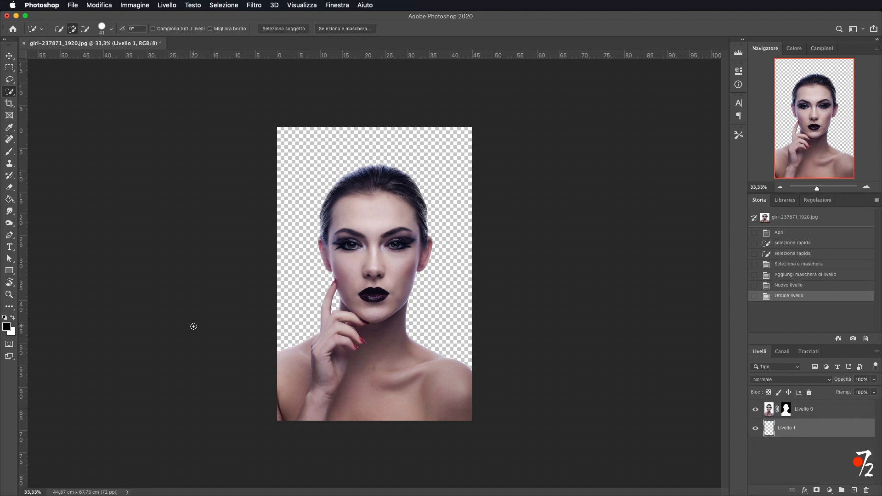
Fill the new lower layer with black using the Paint Bucket.
left_click(9, 199)
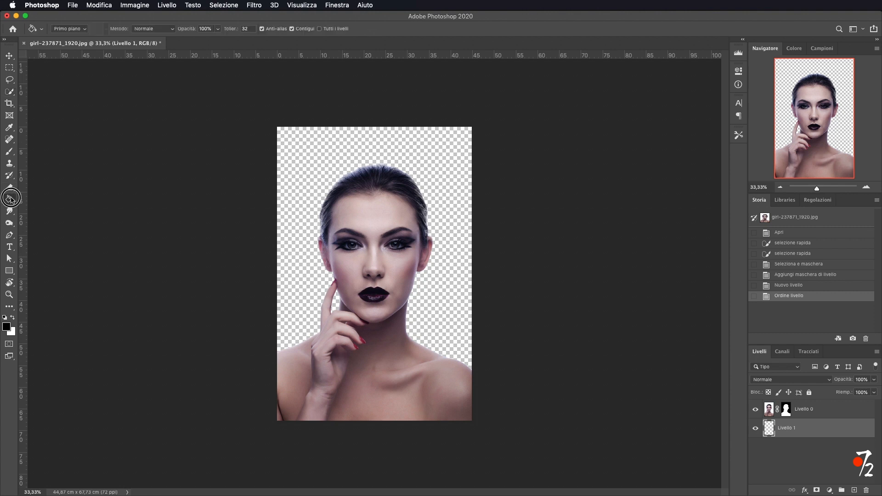
left_click(461, 278)
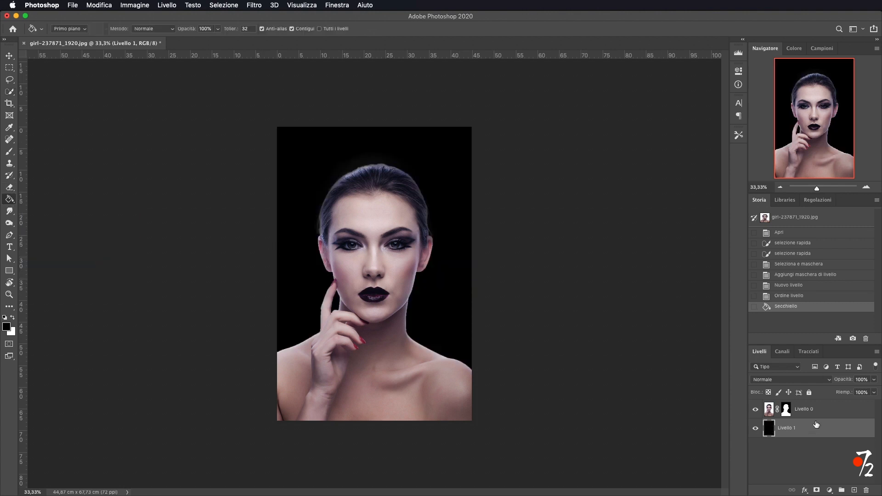
Duplicate the masked portrait layer and hide the original Livello 0.
left_click(837, 414)
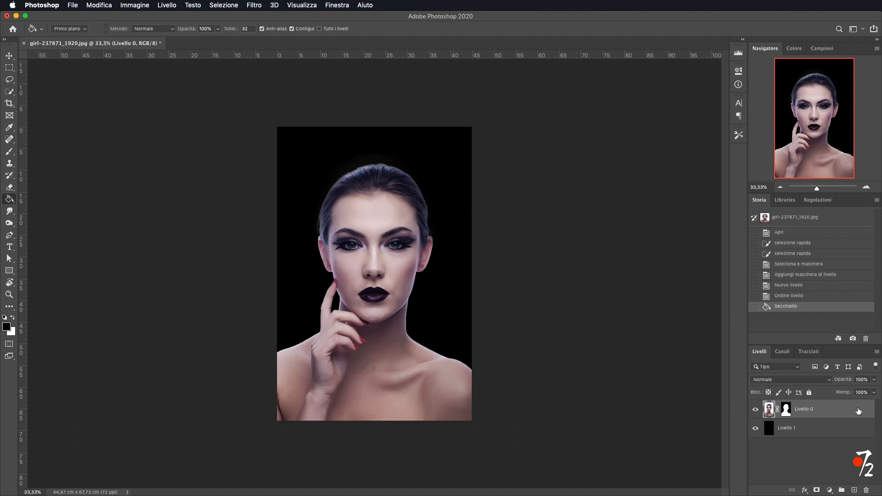
key("super+j")
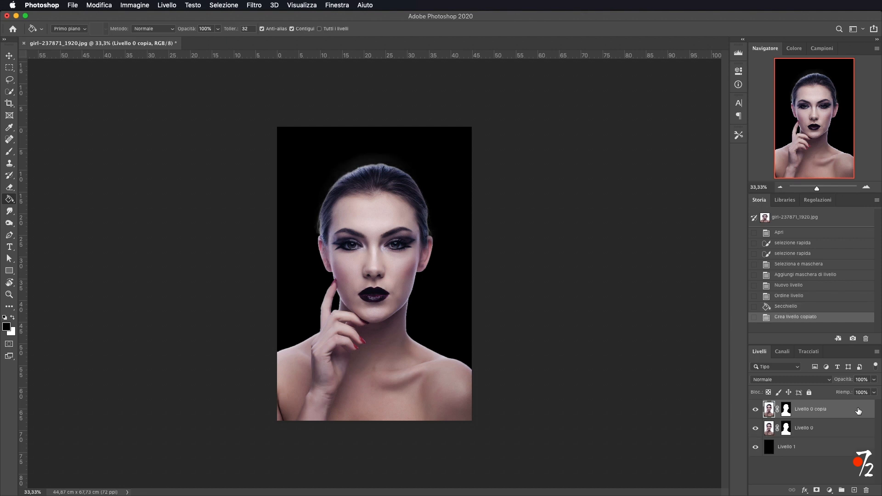
left_click(755, 427)
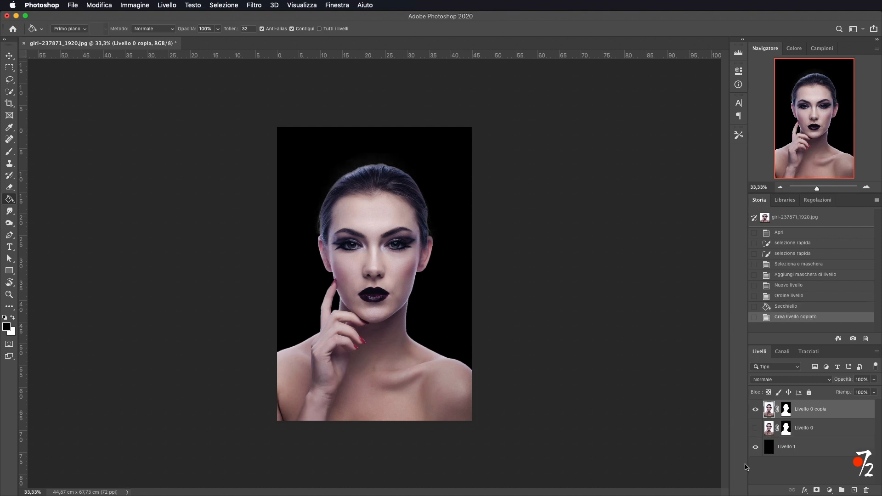
Convert the duplicated portrait layer into a smart object.
right_click(849, 410)
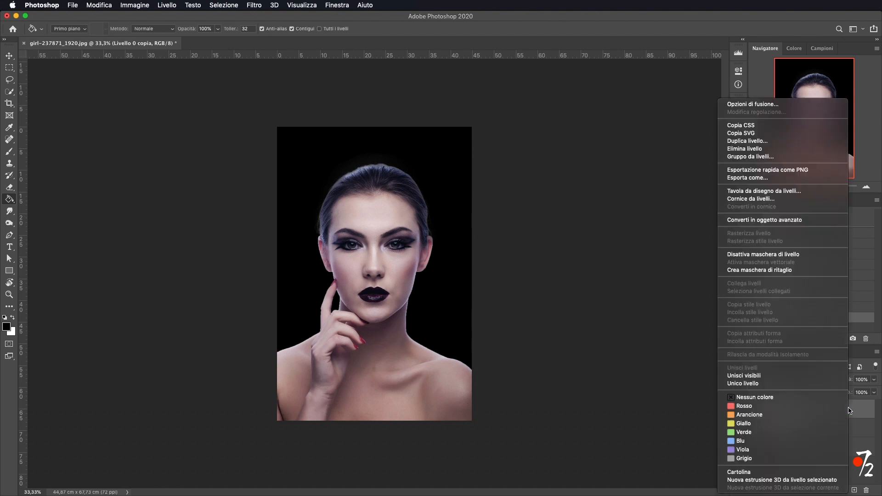
left_click(763, 220)
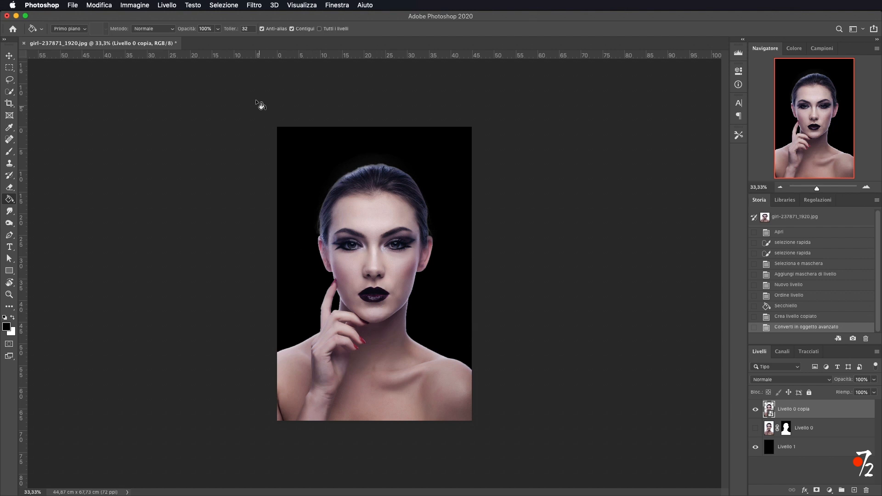
Apply a Black and White adjustment to the smart object, nudging the Reds slider slightly.
left_click(135, 5)
mouse_move(146, 32)
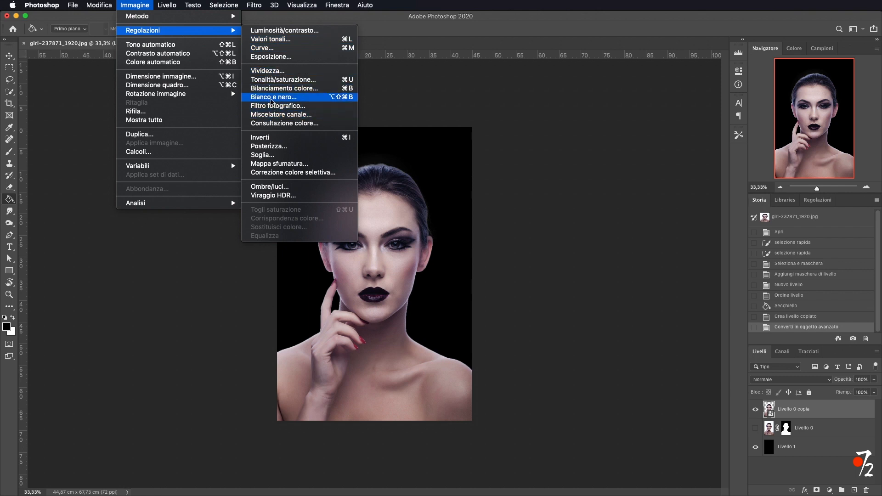
left_click(272, 98)
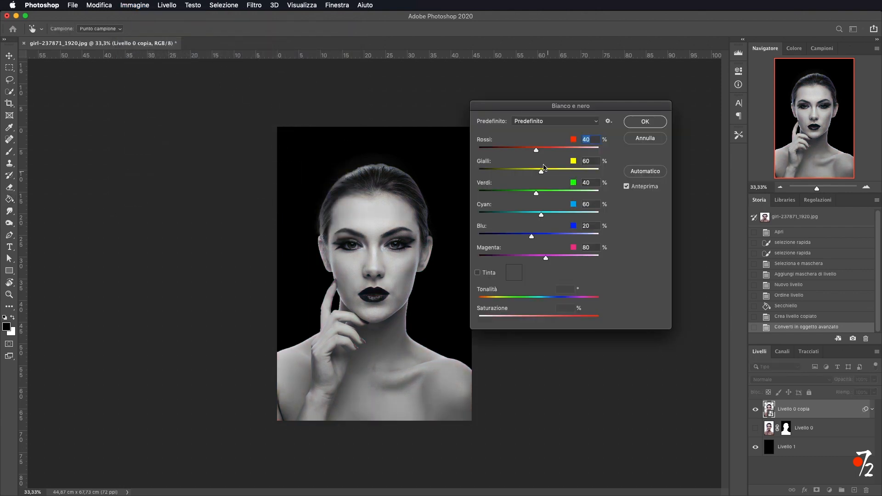
mouse_move(538, 151)
left_mouse_down()
mouse_move(525, 152)
mouse_move(536, 147)
mouse_move(535, 154)
left_mouse_up()
left_click(645, 122)
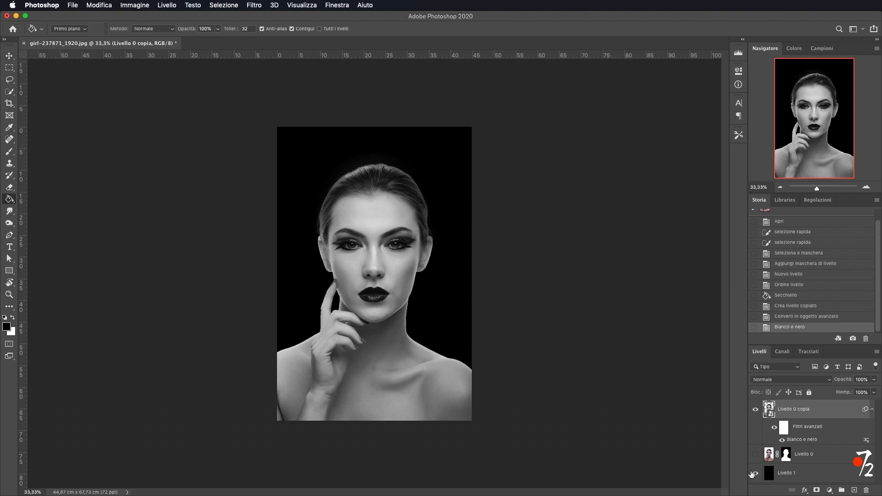
Crop the image to a square of 1000 × 1000 cm framing the face and shoulders.
left_click(873, 409)
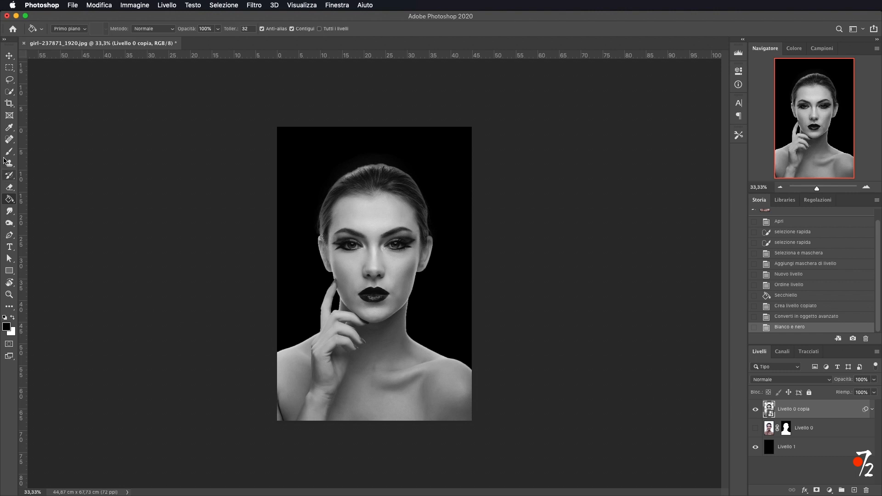
left_click(9, 104)
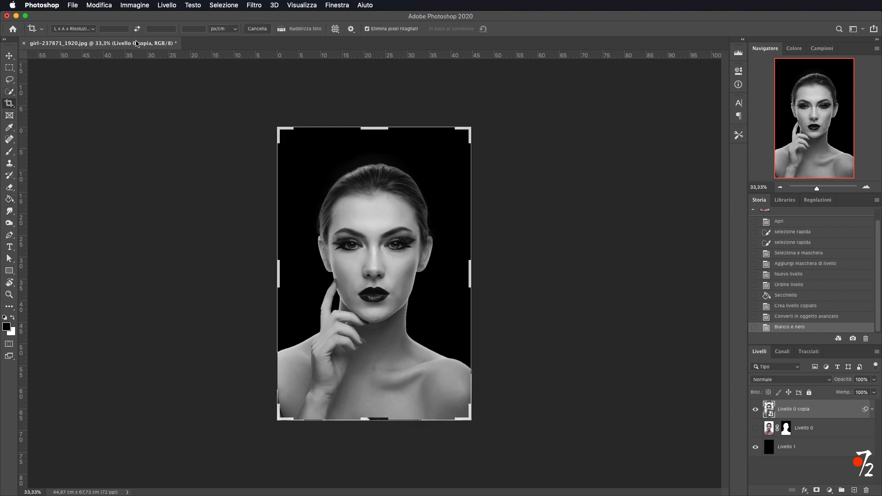
left_click(83, 31)
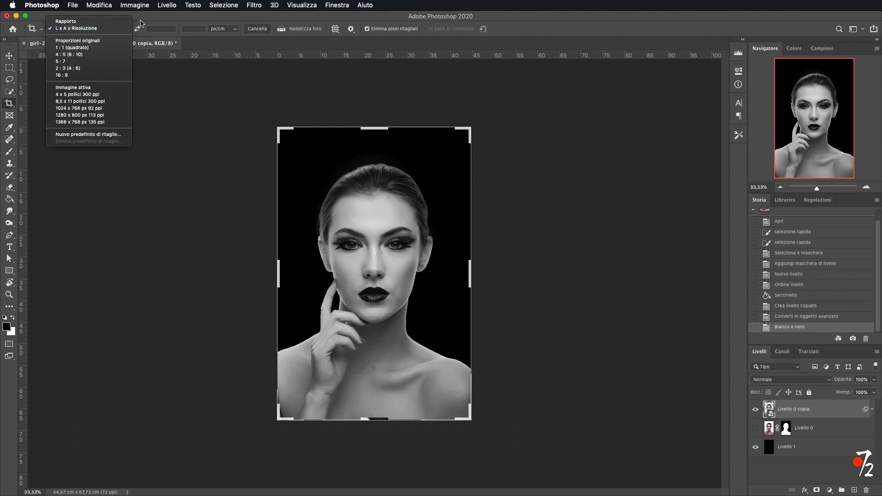
left_click(106, 41)
left_click(156, 39)
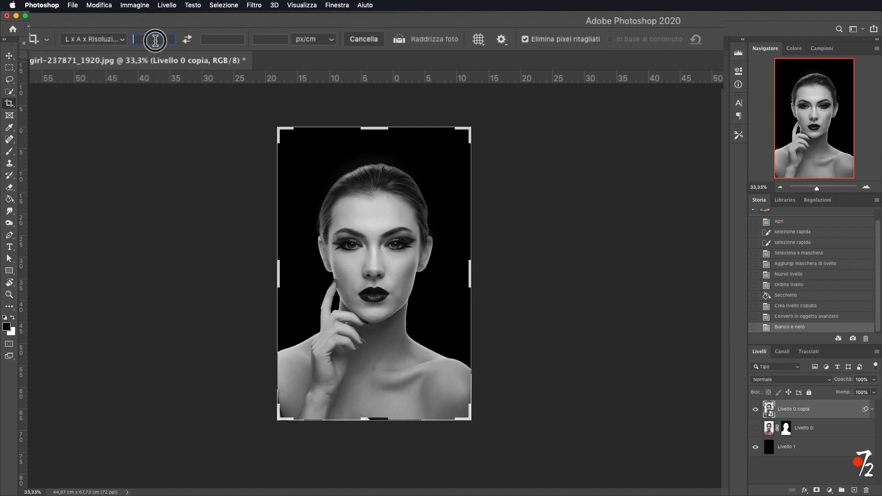
type("1000")
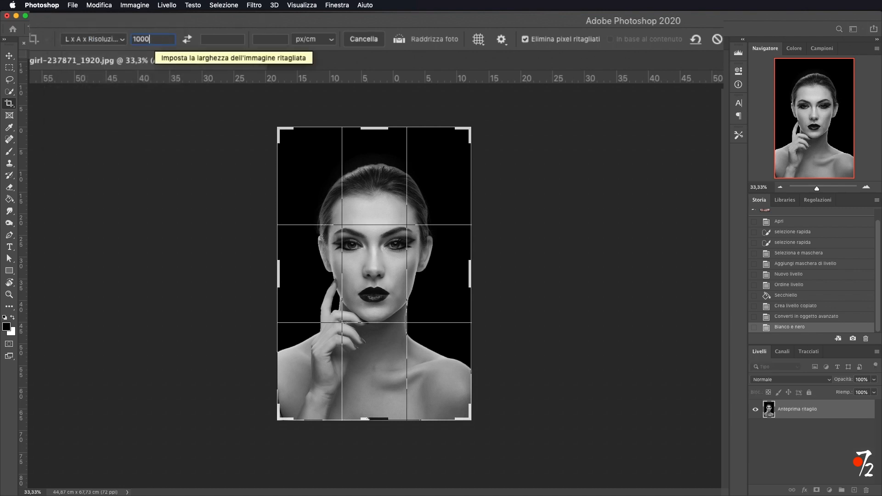
left_click(229, 39)
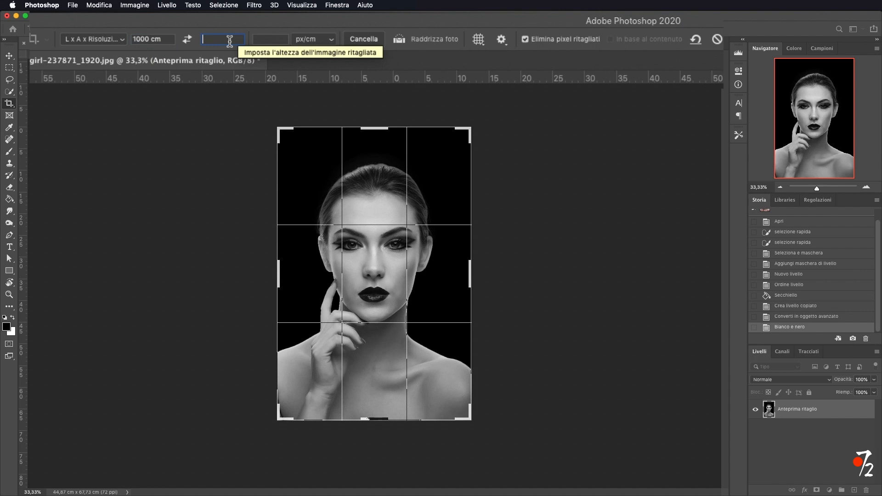
type("1000")
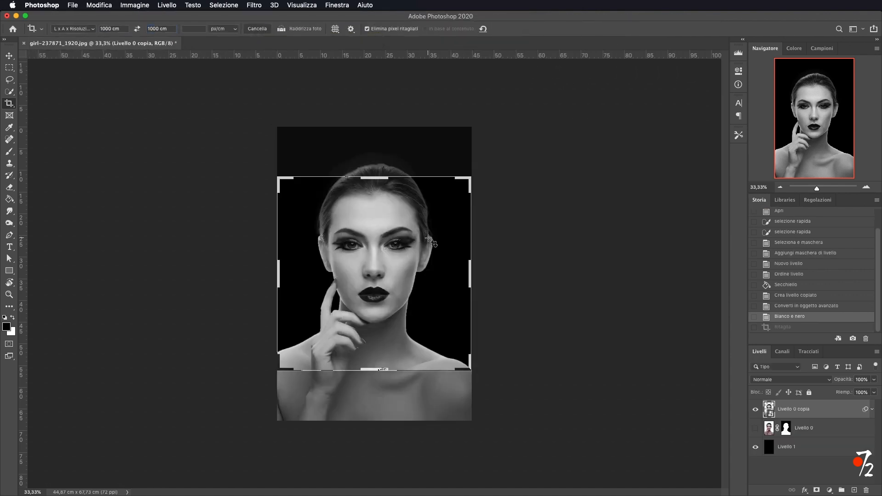
left_click_drag(431, 241, 428, 239)
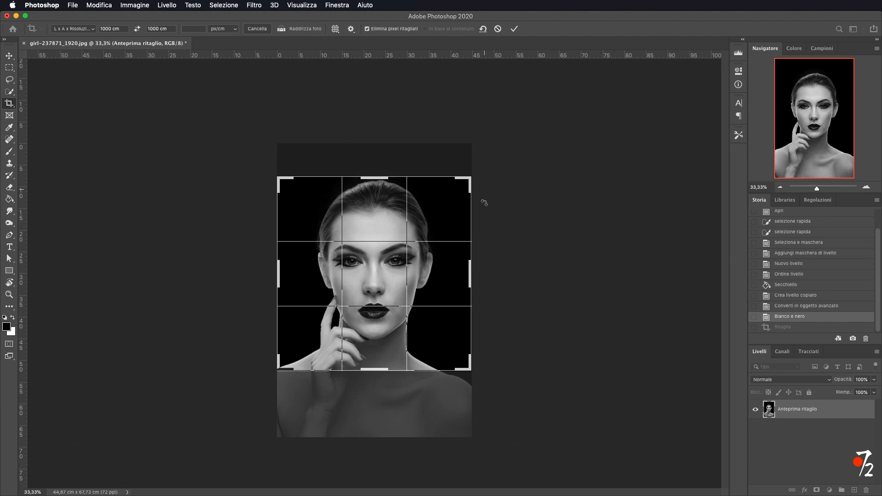
left_click_drag(362, 362, 361, 362)
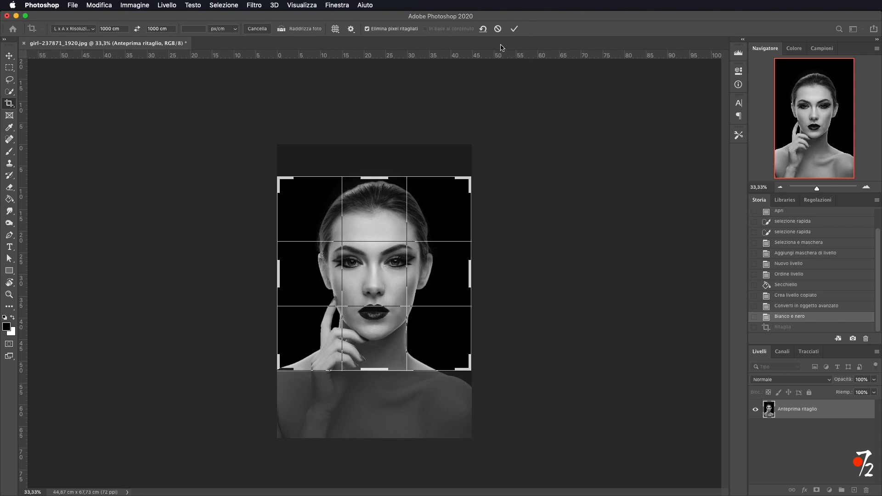
left_click(514, 28)
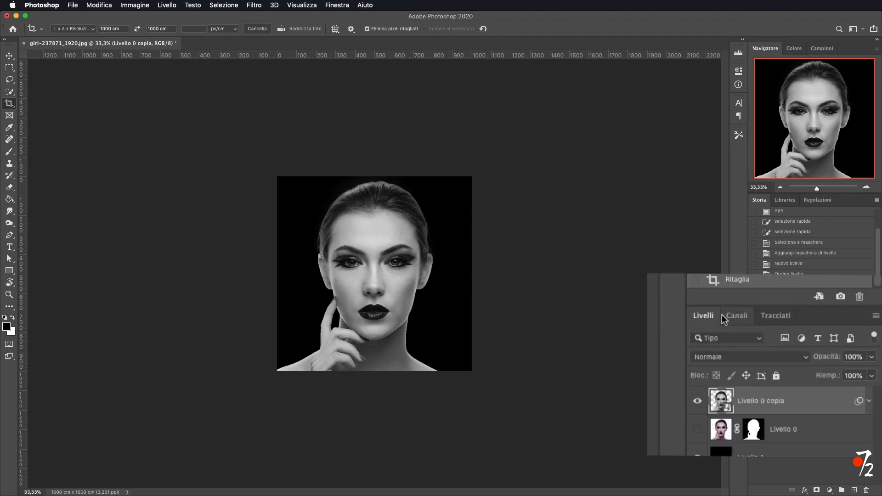
Duplicate the portrait layer into a new document named Displacement.
left_click(876, 316)
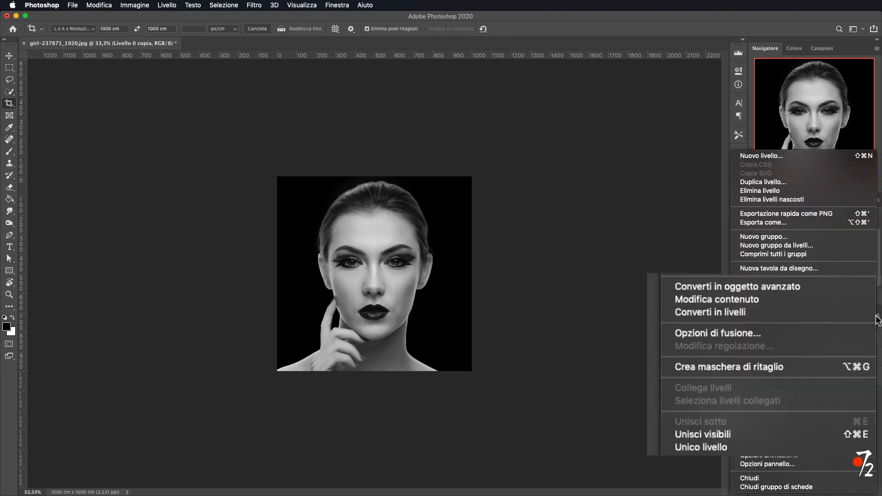
left_click(768, 182)
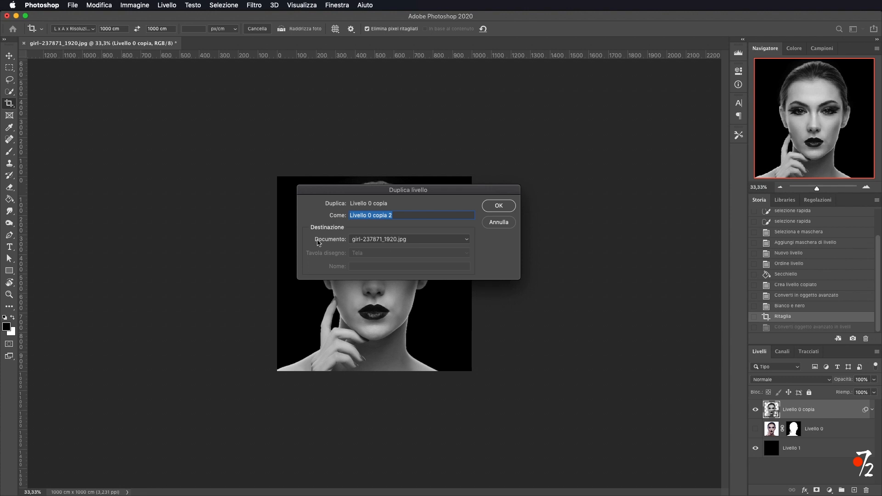
left_click(384, 240)
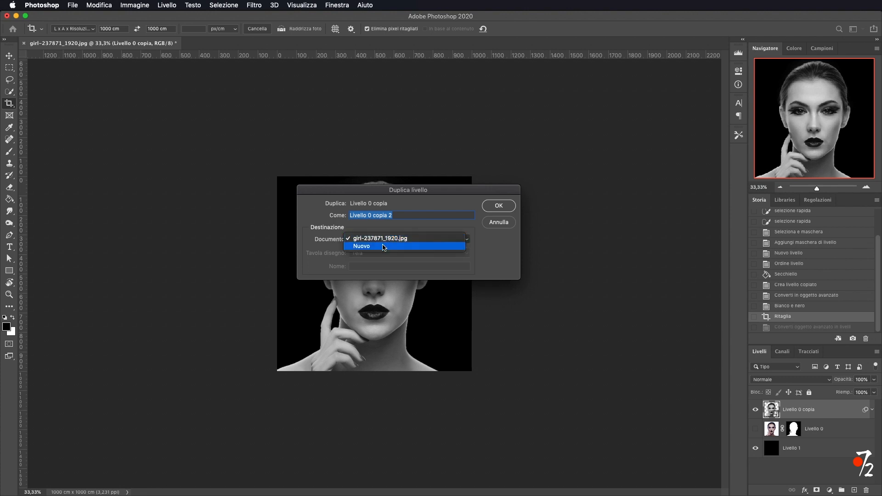
left_click(385, 246)
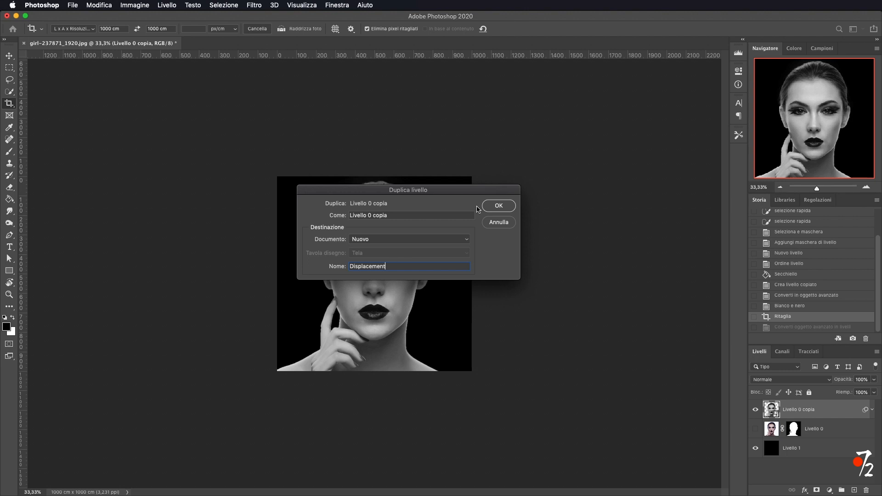
left_click(505, 206)
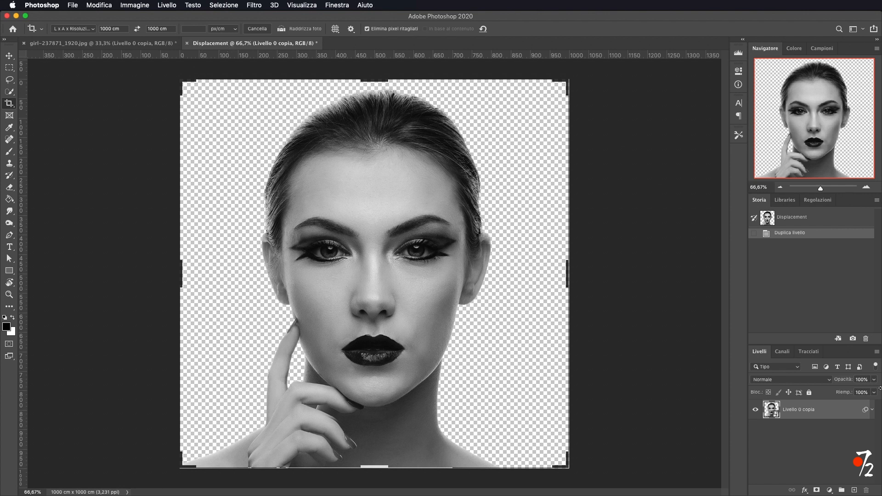
Apply a Gaussian Blur with a 3 pixel radius to the portrait in the Displacement document.
left_click(9, 56)
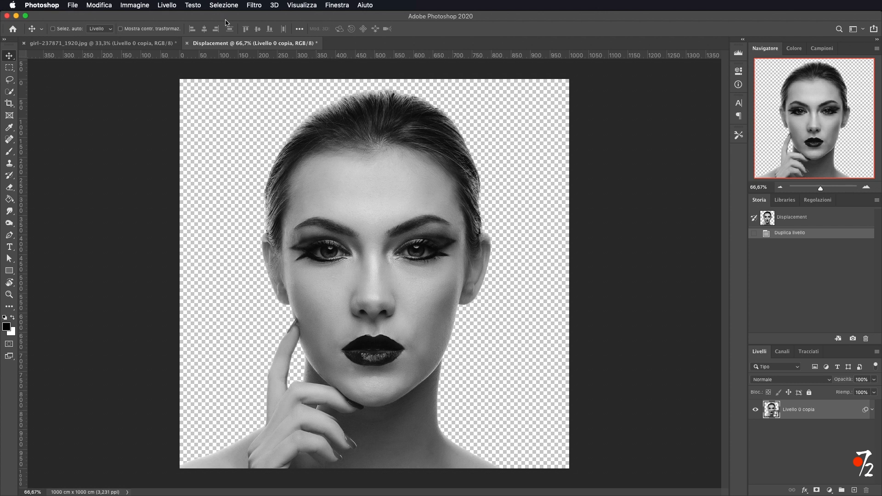
left_click(254, 5)
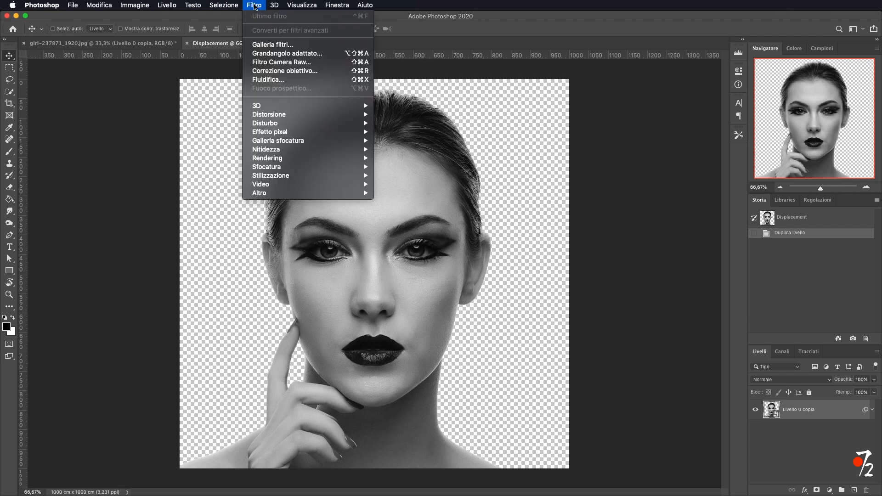
mouse_move(282, 161)
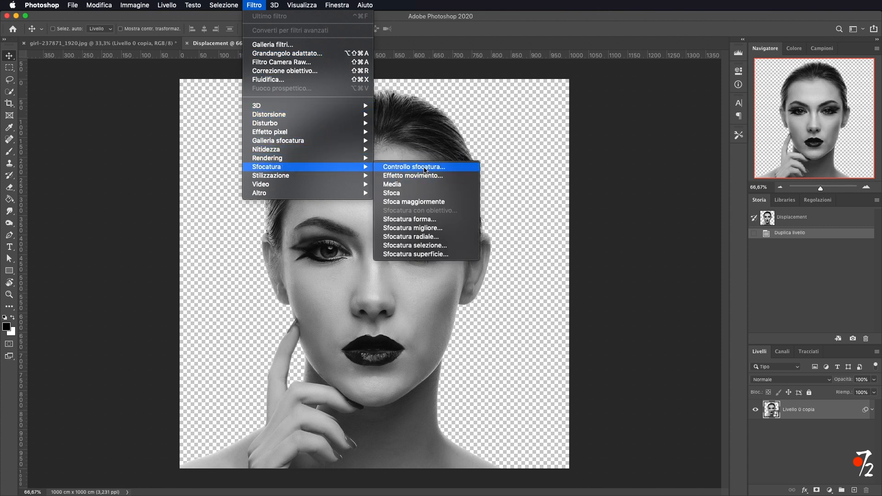
left_click(424, 169)
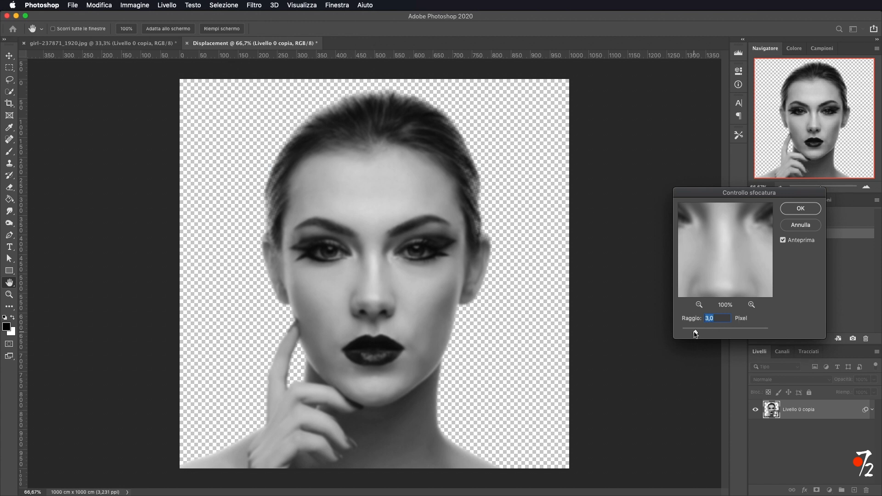
left_click(802, 209)
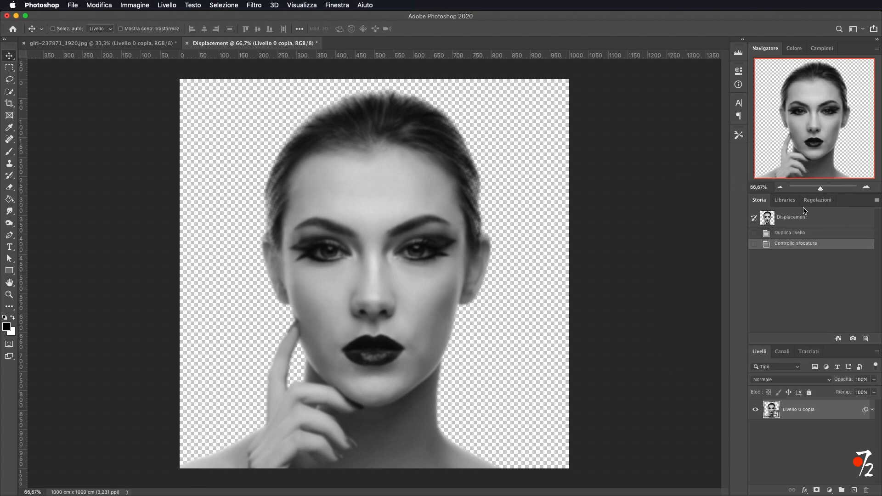
Save the document as Displacement.psd in Photoshop format with maximized compatibility, then close it.
left_click(72, 6)
left_click(106, 111)
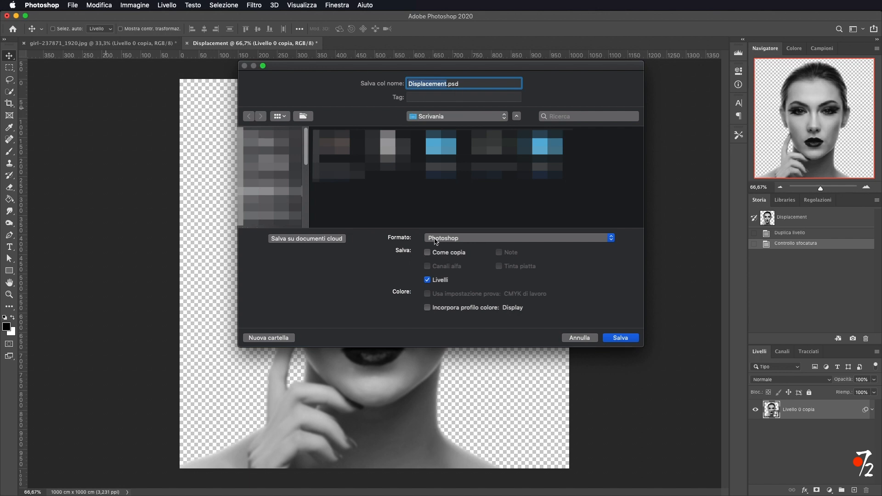
left_click(625, 339)
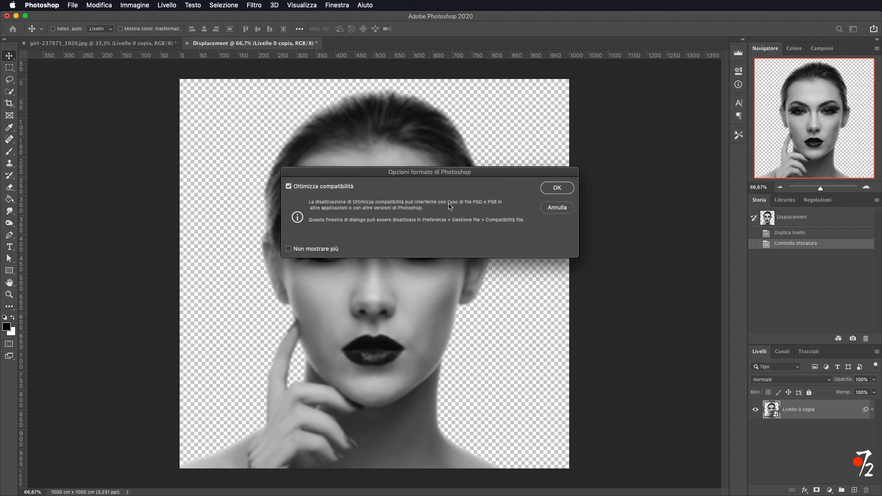
left_click(529, 184)
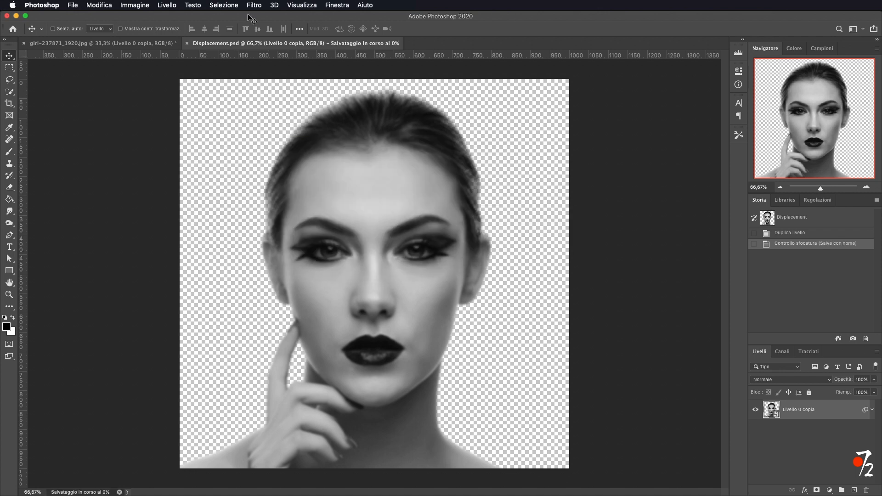
left_click(187, 43)
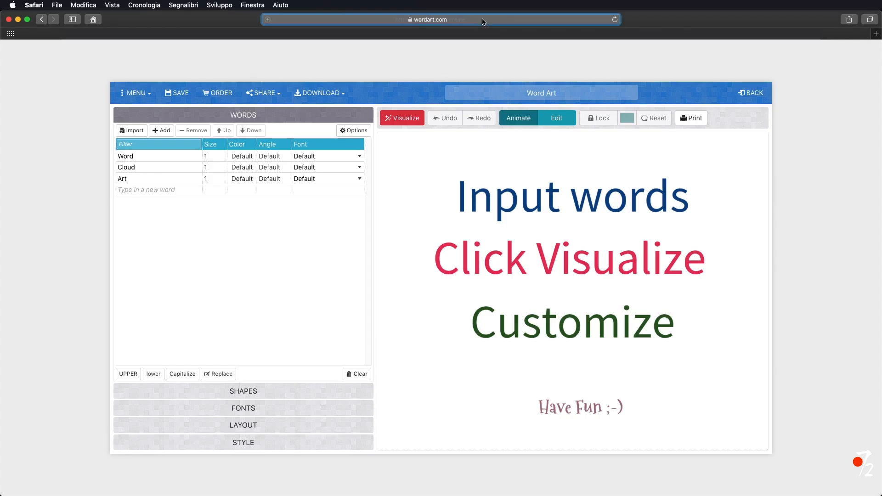
Switch to the wordart.com word-cloud editor in Safari and visualize the word list Word, Cloud, Art.
left_click(483, 20)
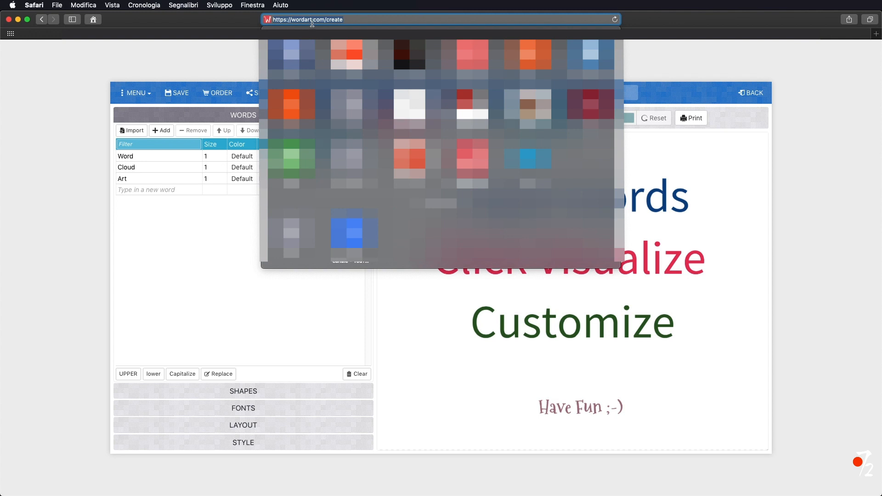
left_click(149, 238)
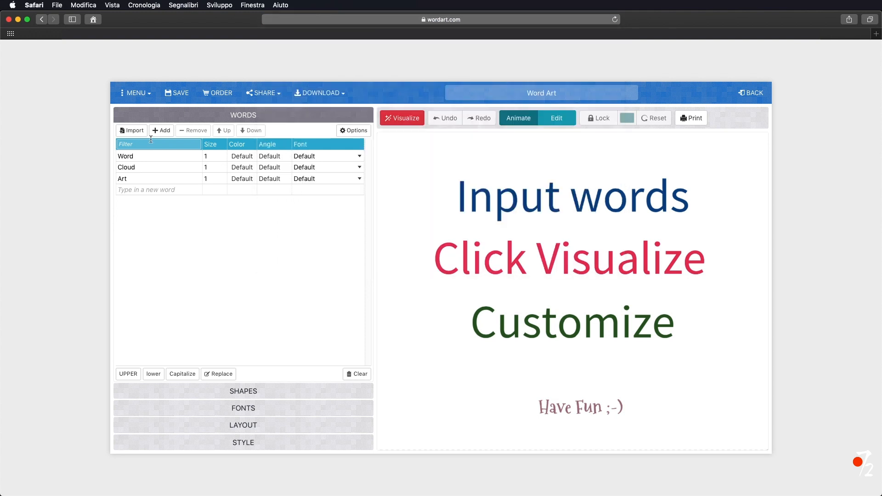
left_click(135, 157)
left_click(140, 170)
left_click(141, 179)
left_click(141, 188)
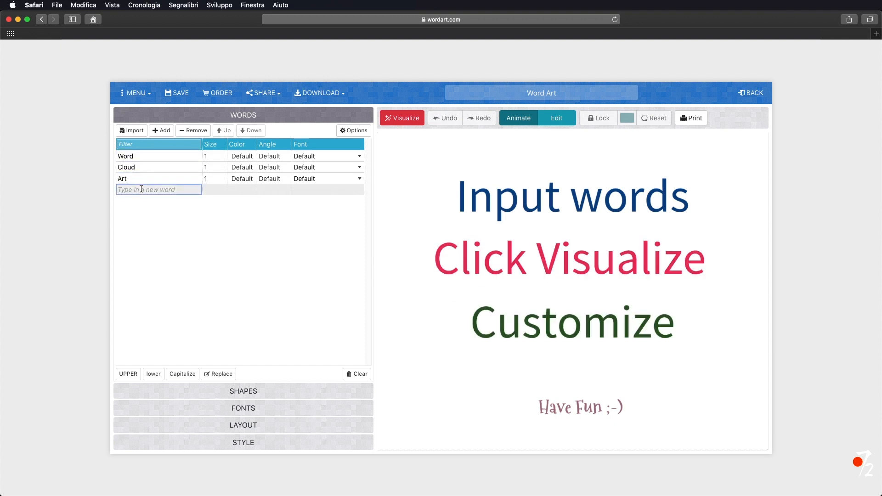
left_click(411, 119)
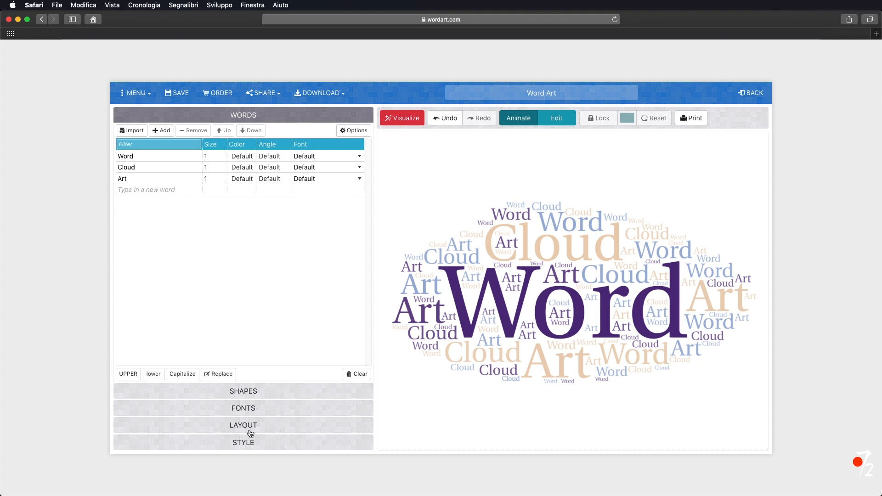
Choose the cloud shape for the word art.
left_click(252, 390)
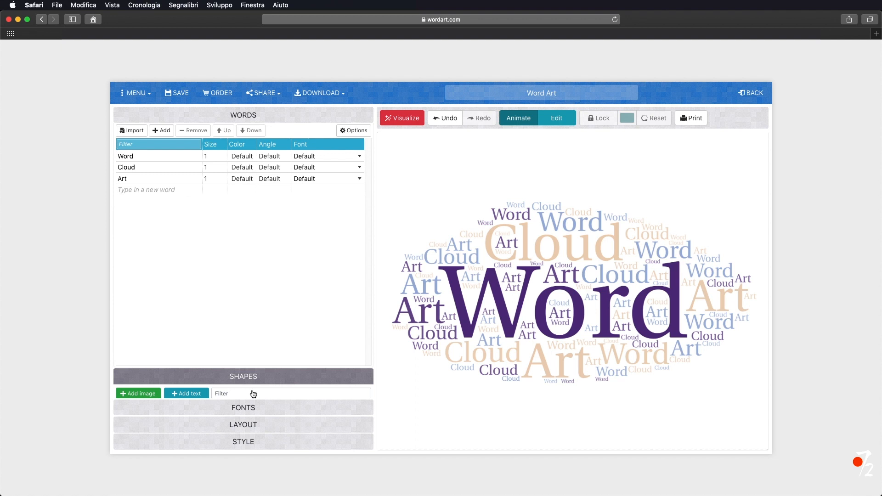
left_click(241, 185)
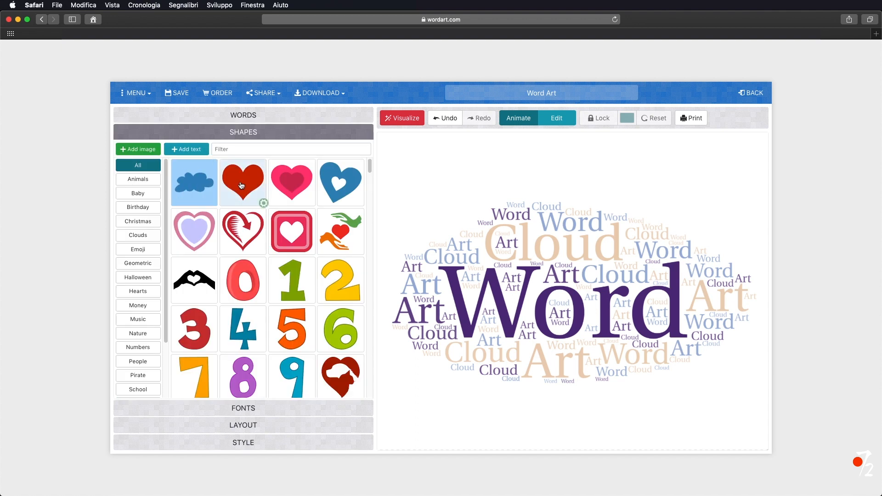
left_click(199, 184)
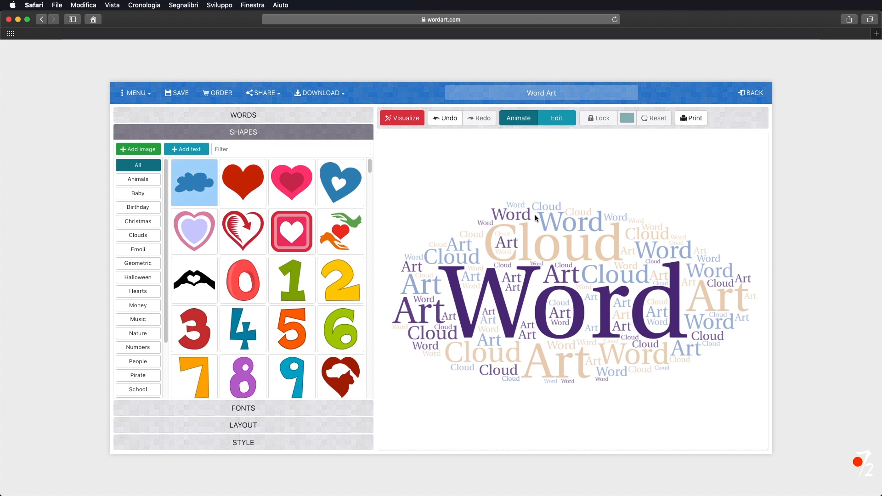
Browse the font list, set the font to Franchise and visualize the word art again.
left_click(260, 409)
scroll(318, 257, "down", 10)
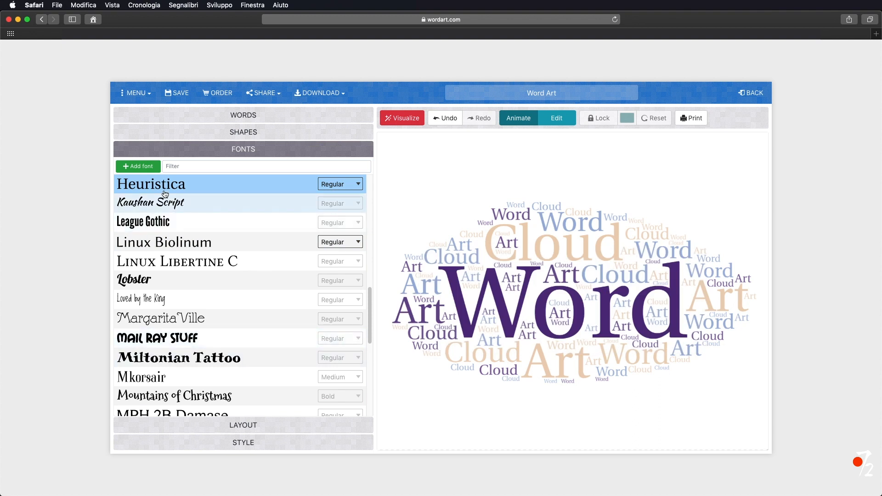
scroll(217, 193, "down", 5)
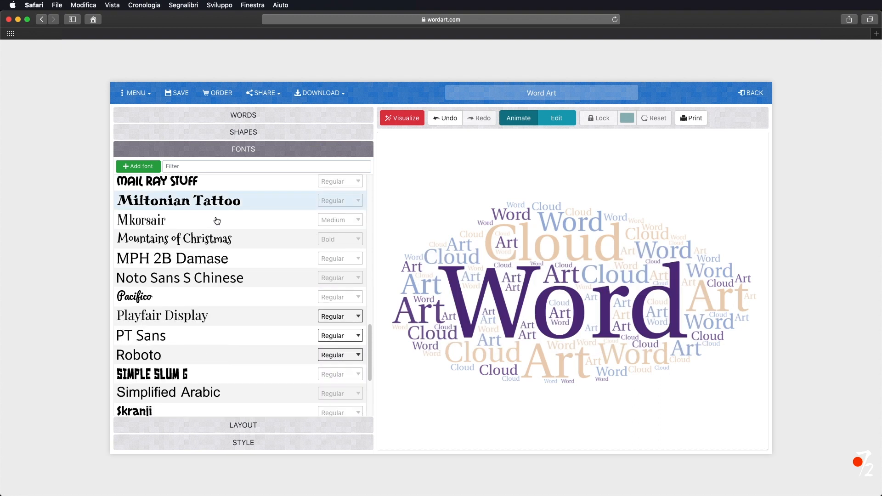
scroll(221, 211, "up", 10)
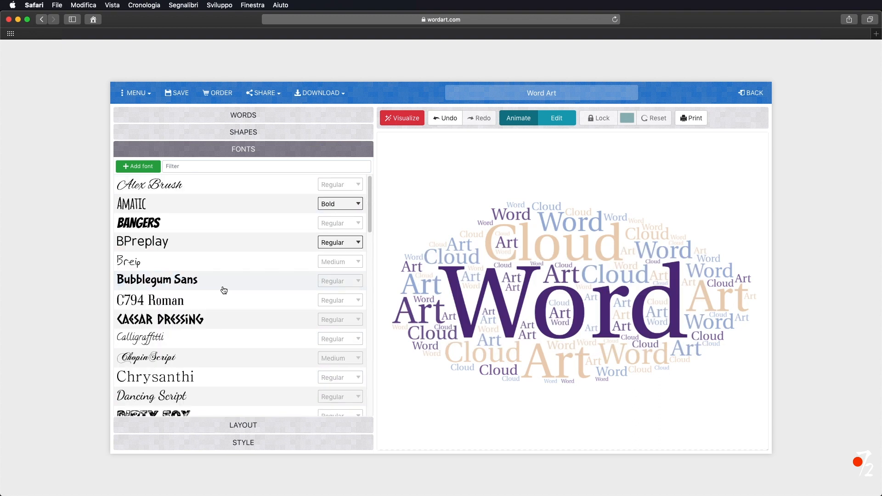
left_click(174, 283)
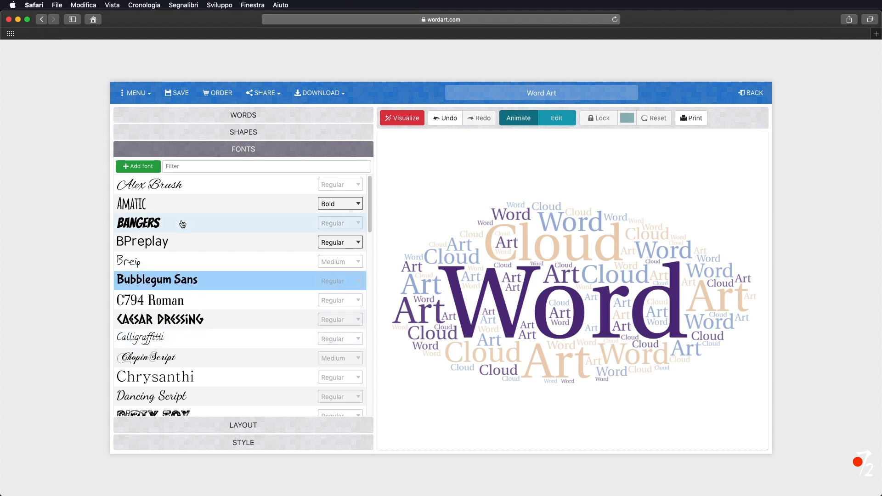
scroll(193, 231, "down", 4)
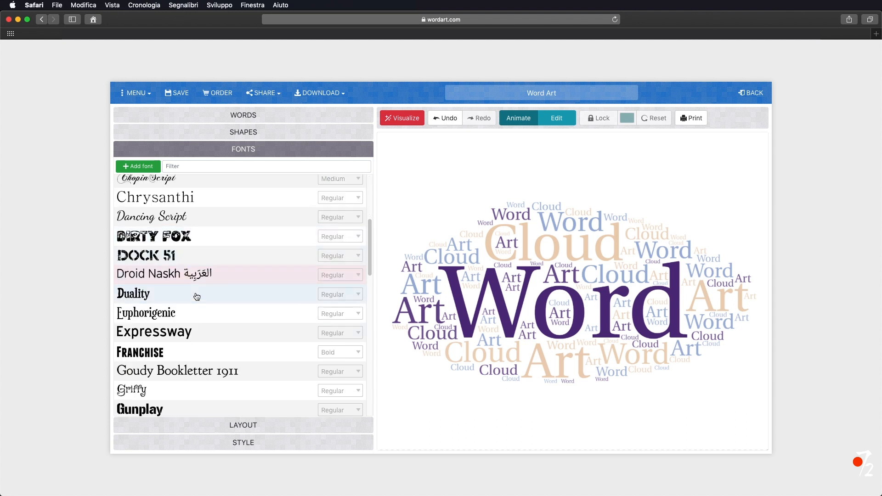
left_click(160, 354)
left_click(423, 121)
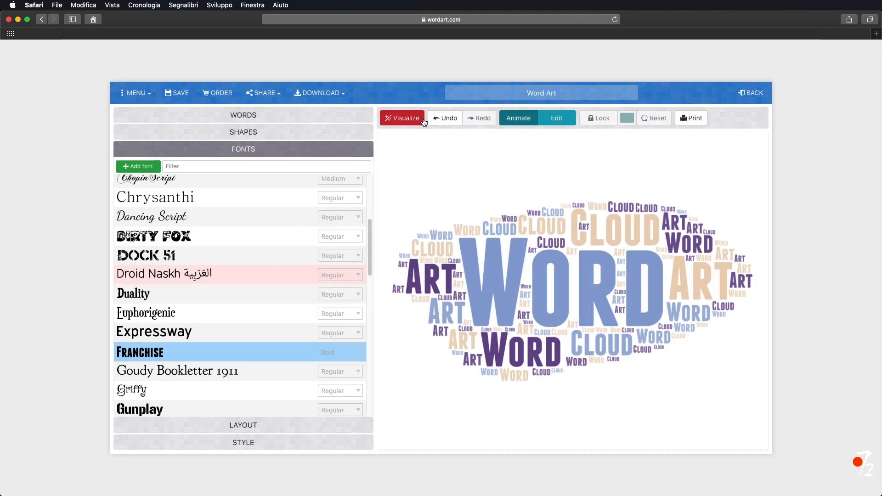
Set the layout to mixed Vertical and Horizontal words and visualize the result.
left_click(238, 424)
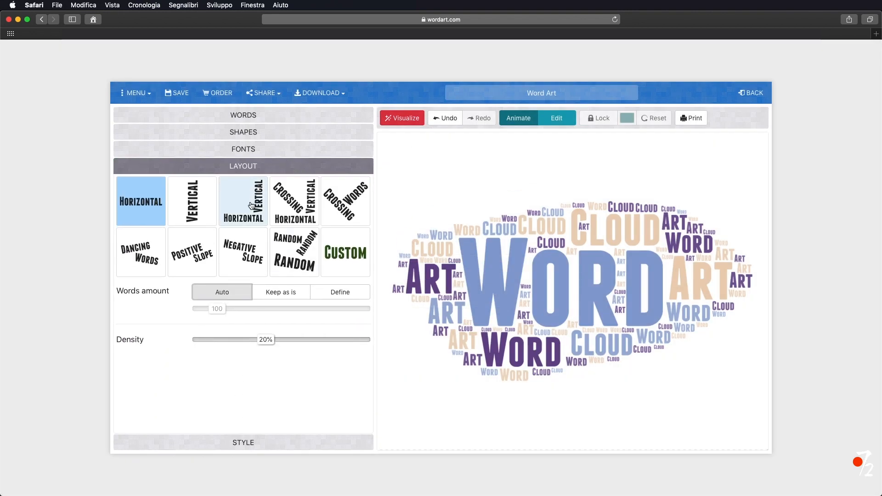
left_click(243, 214)
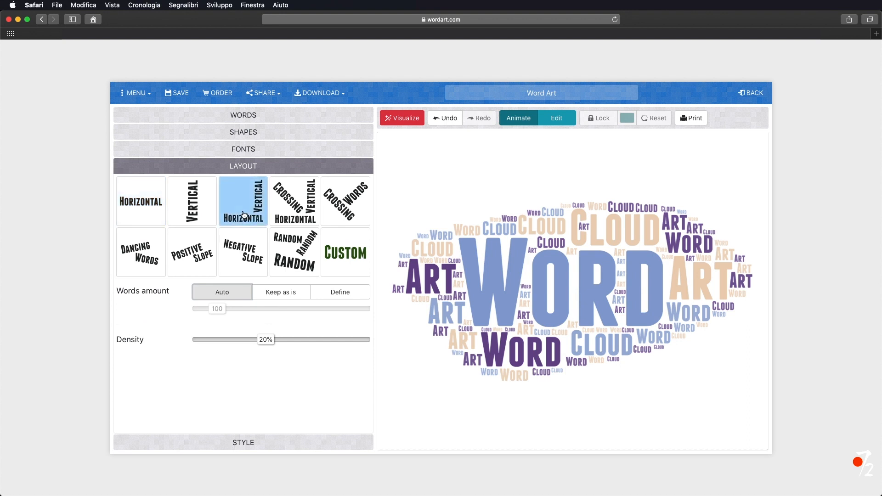
left_click(402, 118)
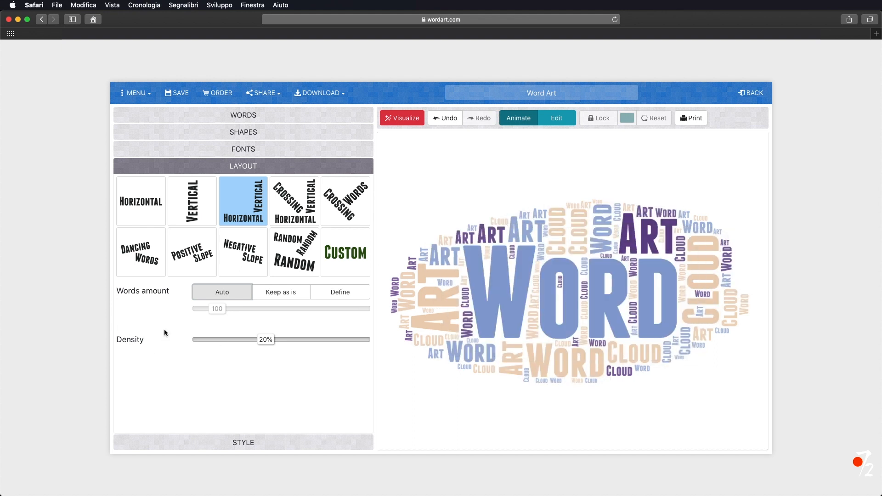
Set the word art background color to black #000000.
left_click(247, 443)
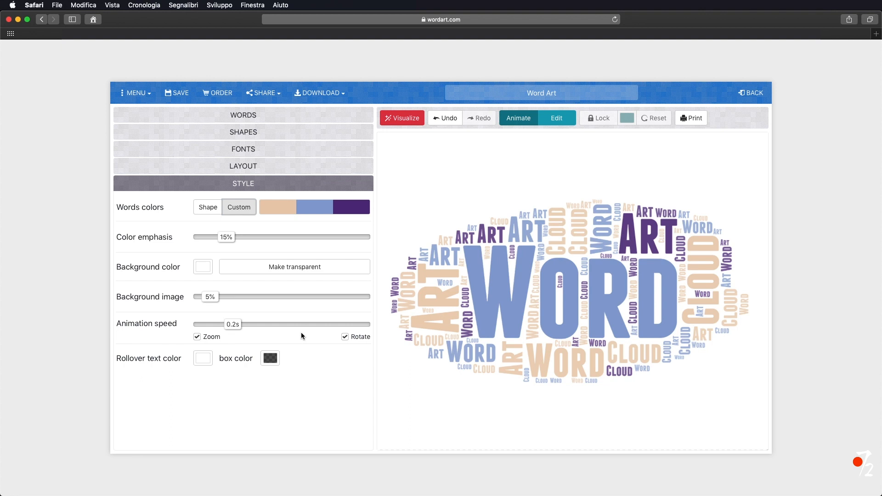
left_click(205, 272)
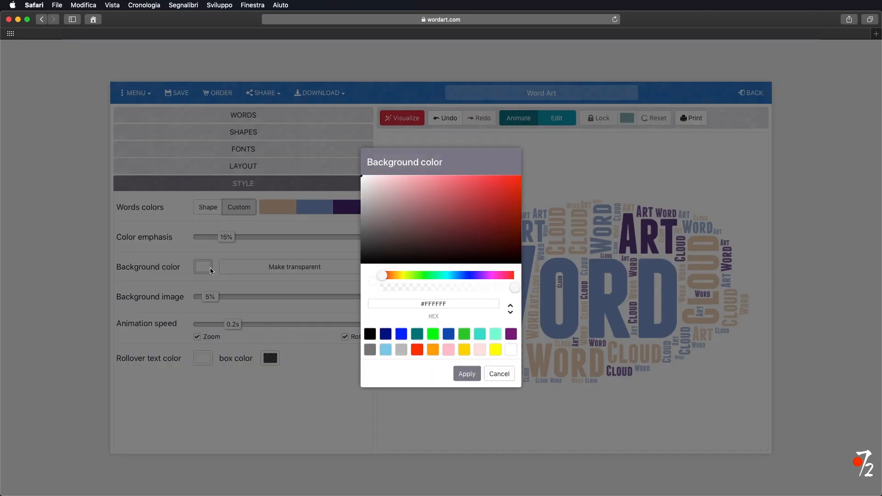
left_click(369, 335)
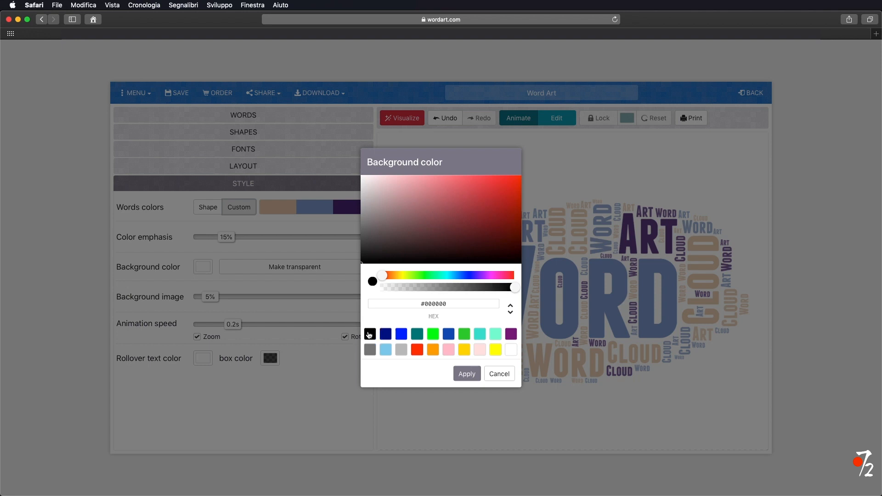
left_click(466, 374)
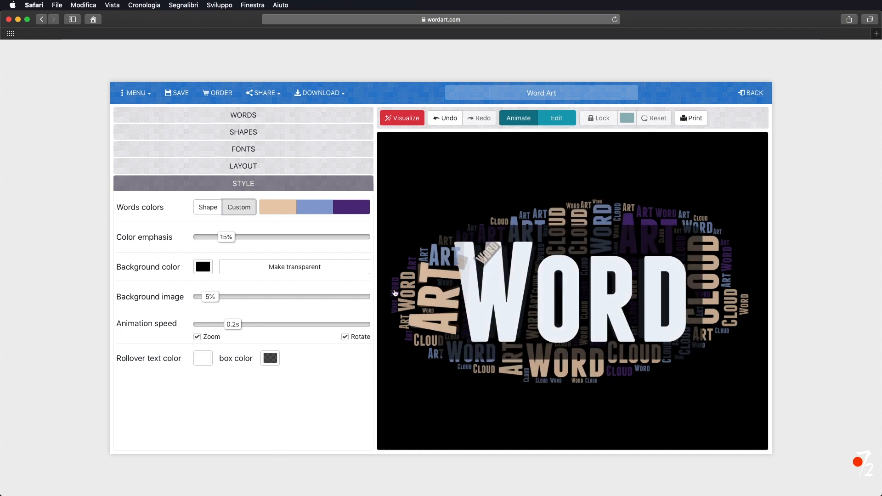
Set the color of the words Word, Cloud and Art to white.
left_click(243, 115)
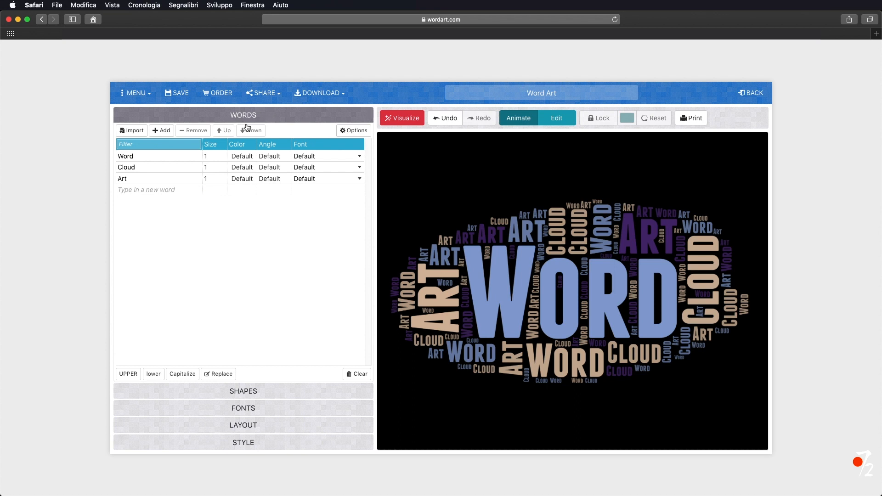
left_click(242, 160)
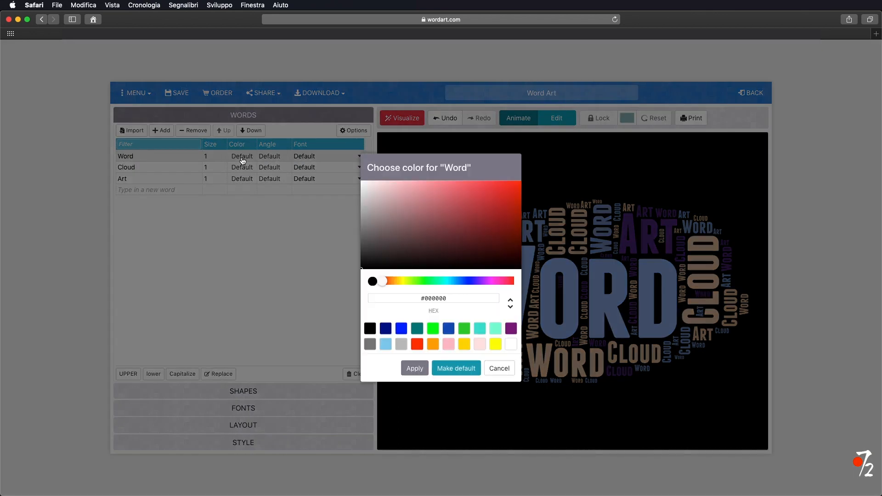
left_click(511, 344)
left_click(415, 368)
left_click(247, 170)
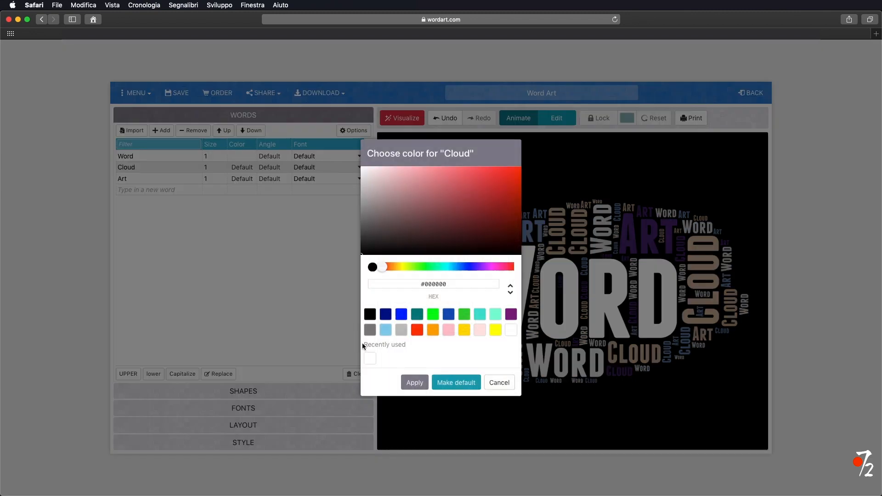
left_click(415, 382)
left_click(242, 179)
left_click(415, 382)
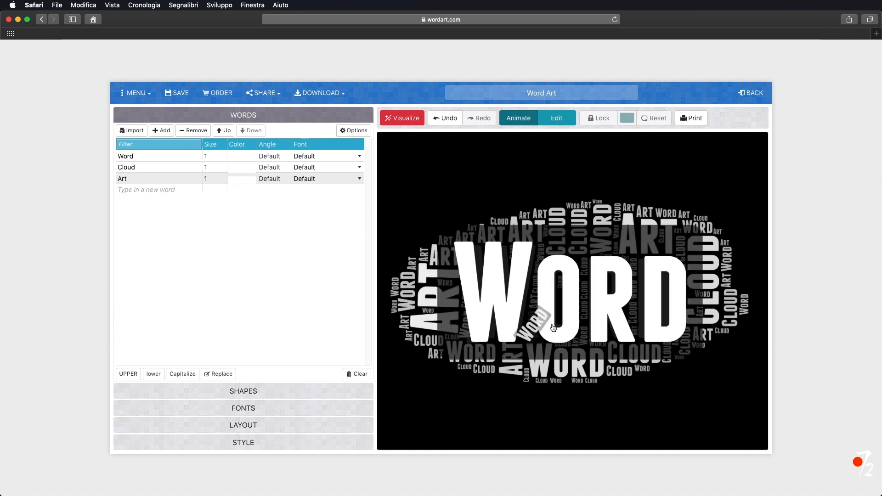
Download the word art as an image and open it in Photoshop.
left_click(321, 92)
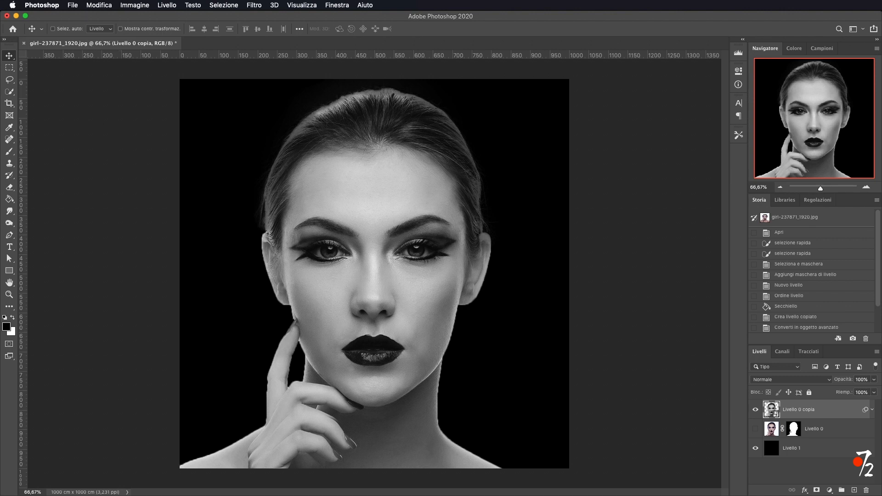
left_click_drag(352, 382, 308, 44)
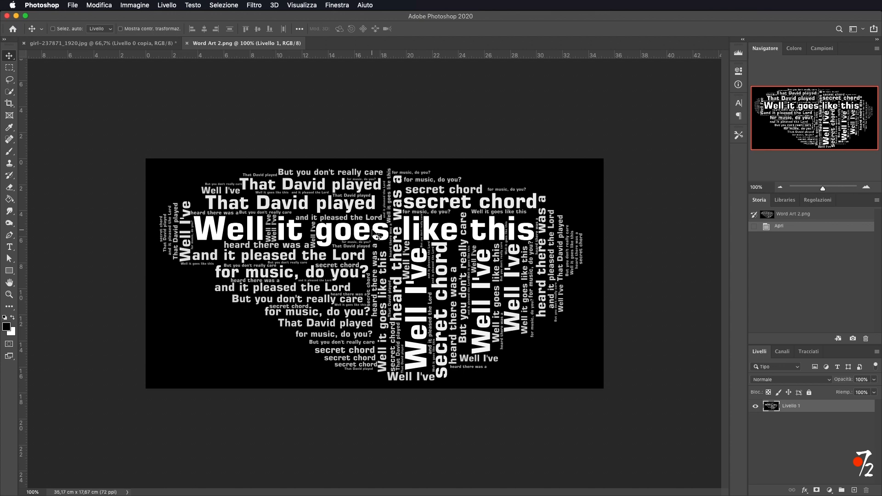
Load the RGB channel as a selection and copy the white words onto a new layer.
left_click(783, 353)
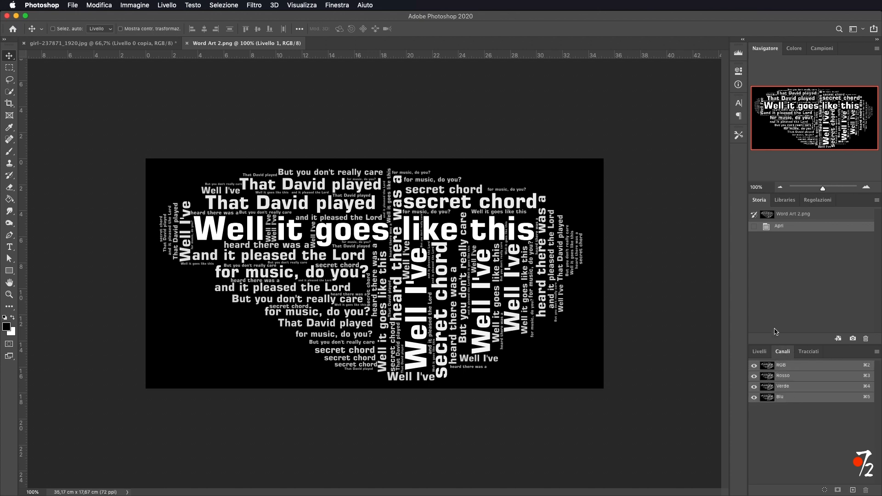
left_click(768, 368, "super")
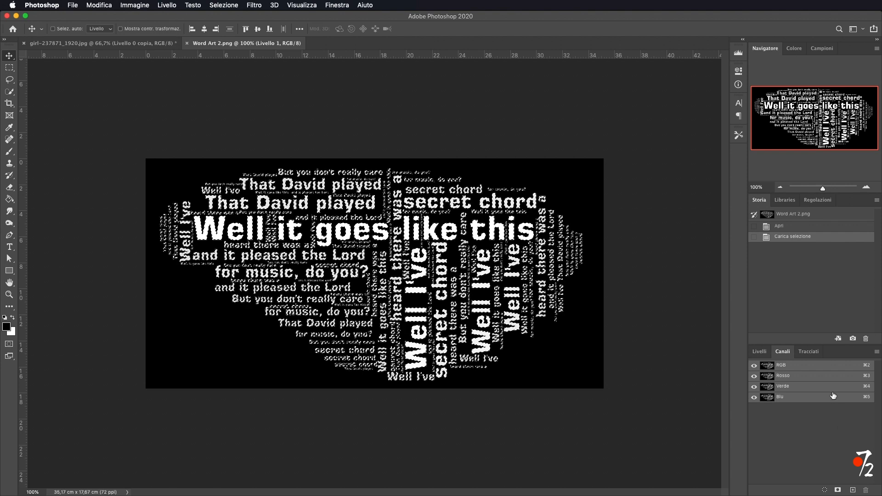
left_click(759, 351)
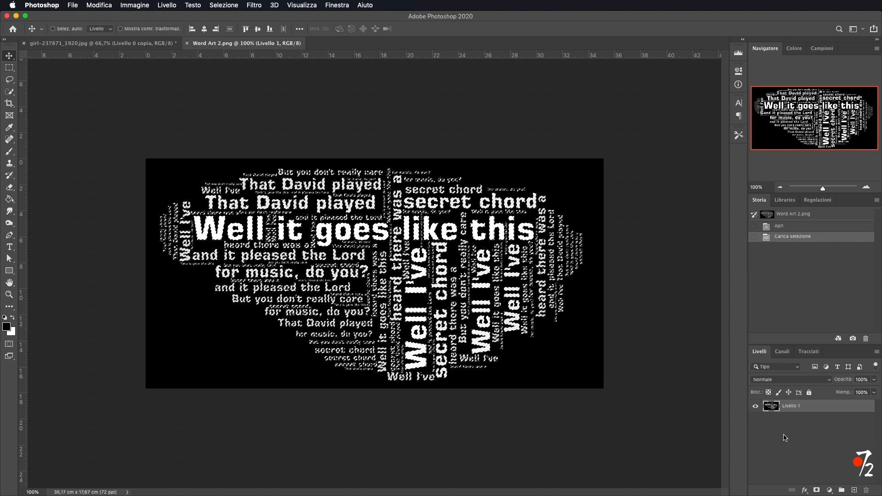
key("super+j")
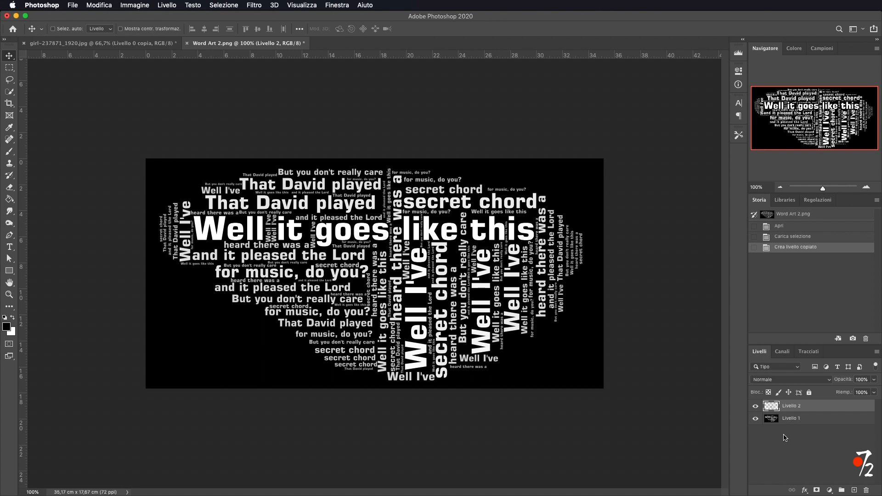
Hide the black layer and move the words layer into the portrait document.
left_click(754, 419)
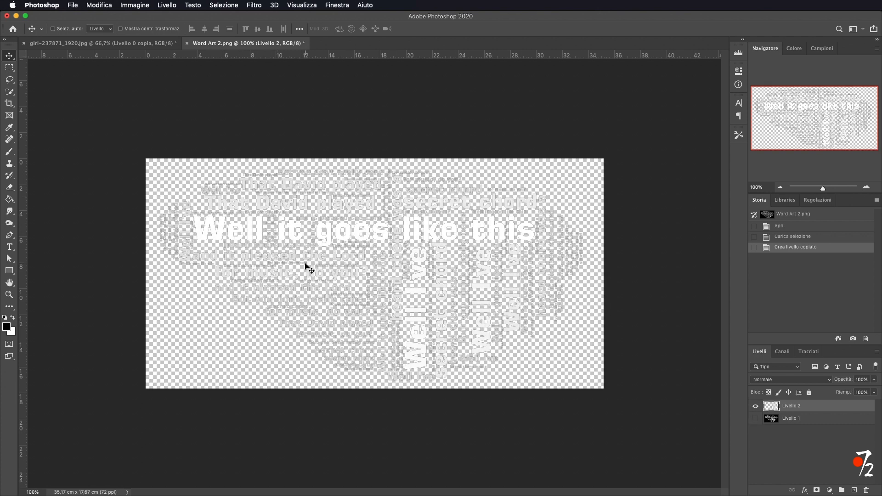
left_click_drag(271, 225, 344, 253)
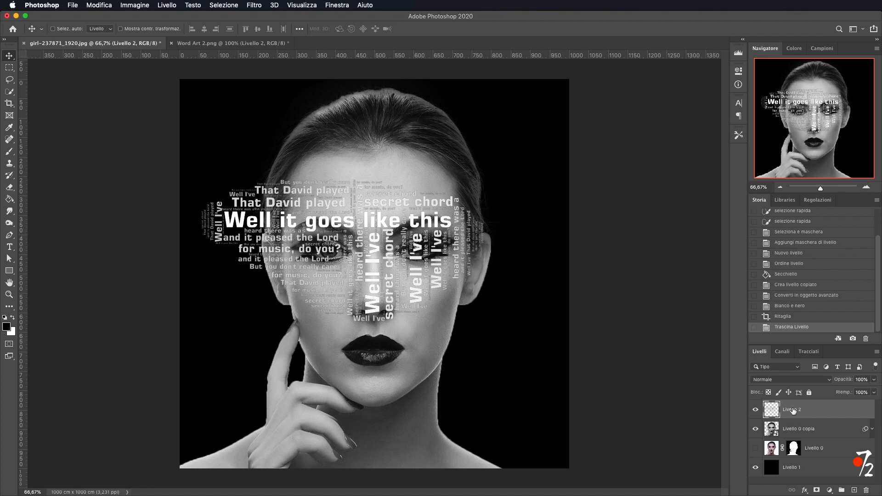
Rename the words layer to World.
double_click(793, 410)
type("World")
key("Return")
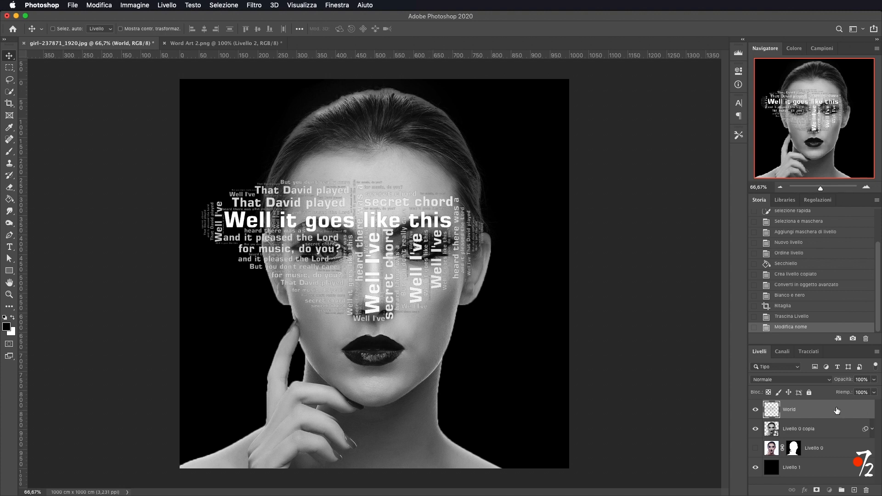
Duplicate the World layer and add a default Drop Shadow (Ombra esterna) to the copy.
key("super+j")
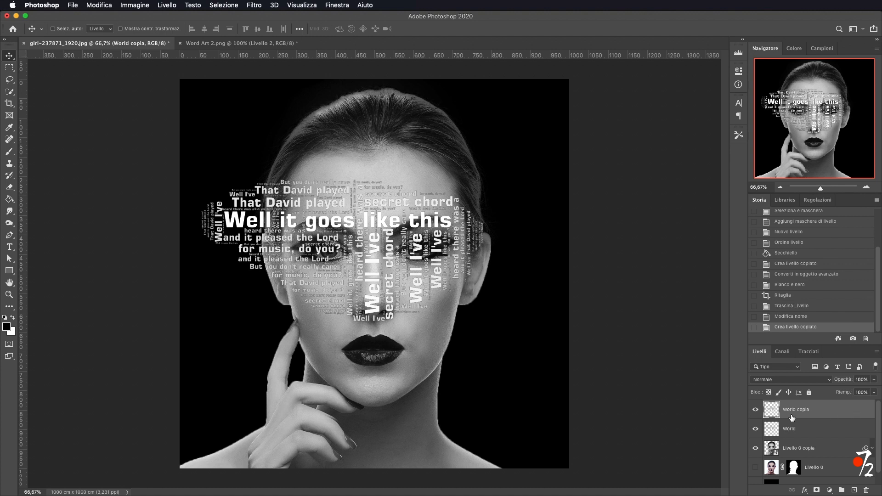
double_click(857, 412)
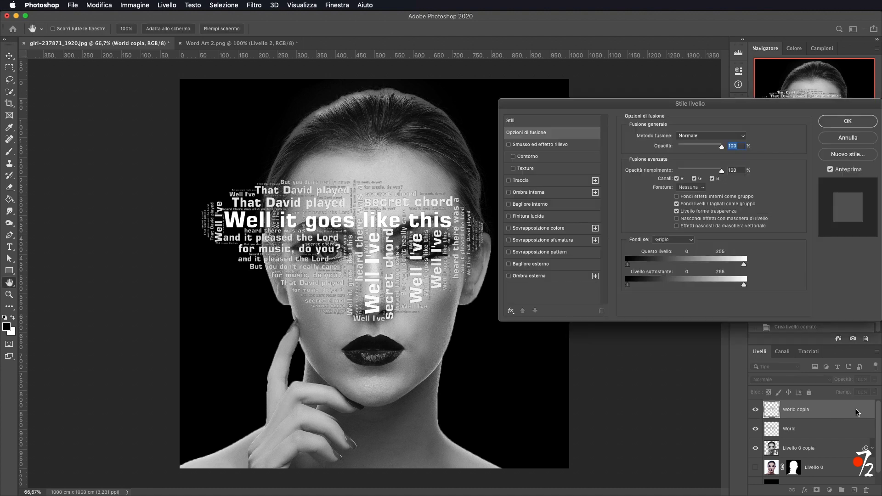
left_click_drag(642, 104, 578, 111)
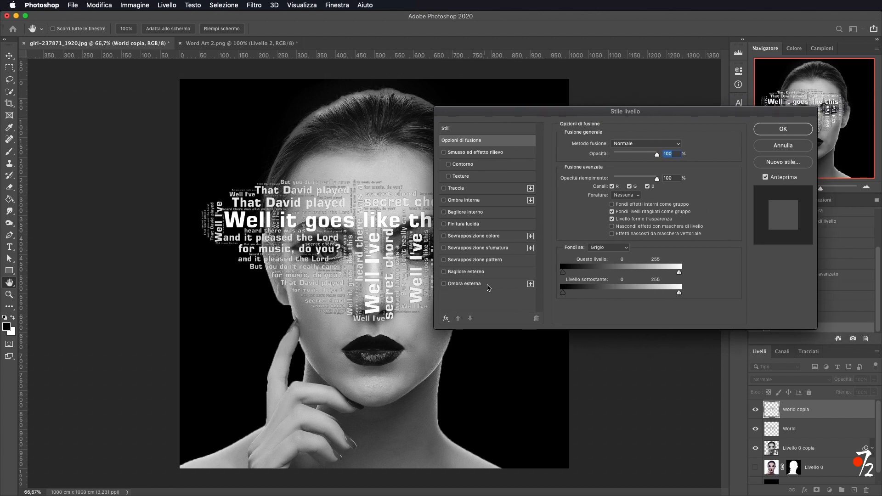
left_click(464, 284)
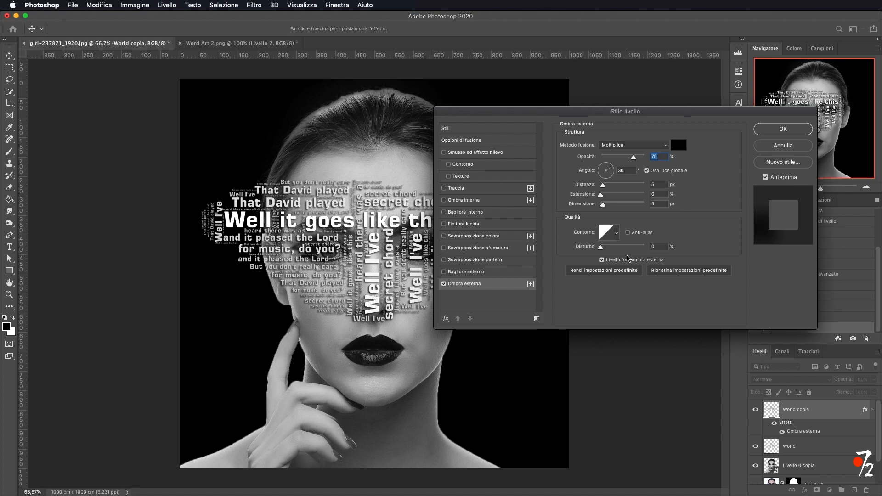
left_click(789, 131)
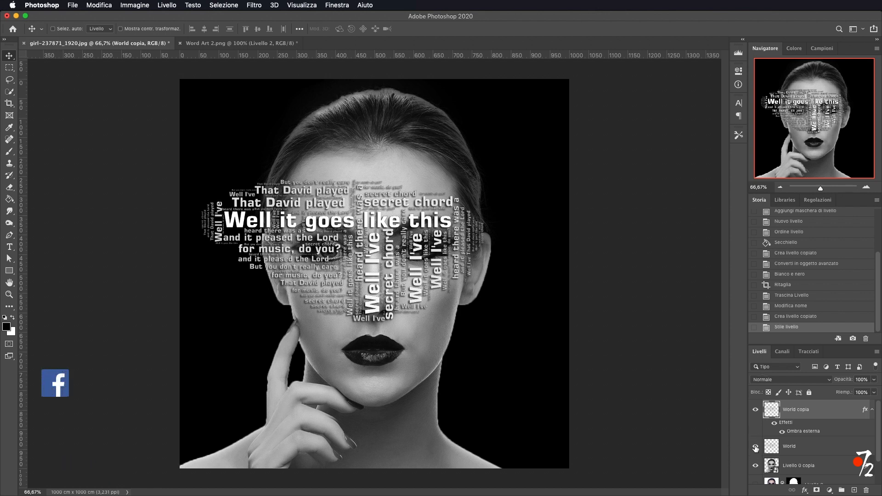
Hide the original World layer and collapse the effects list of the copy.
left_click(756, 449)
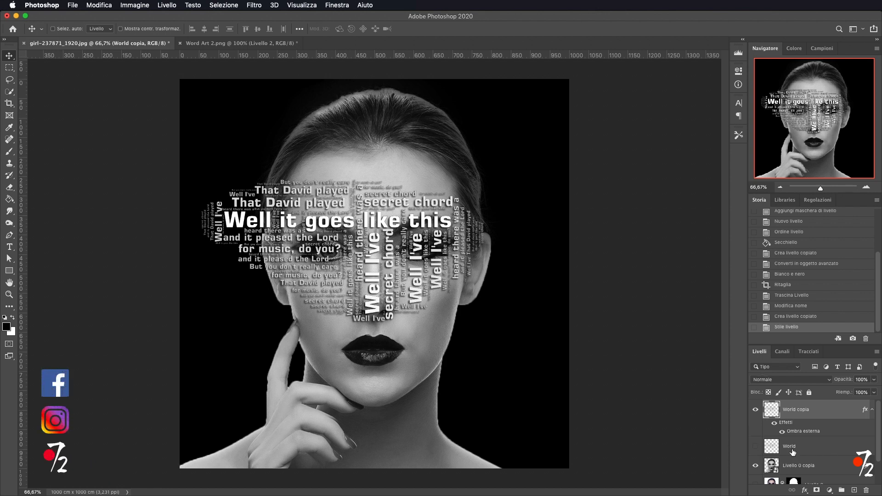
left_click(872, 410)
left_click(872, 410)
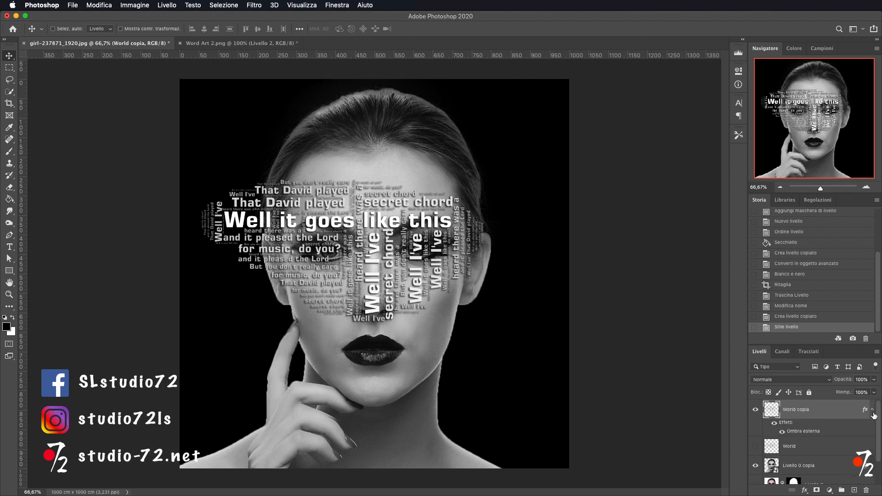
left_click(872, 411)
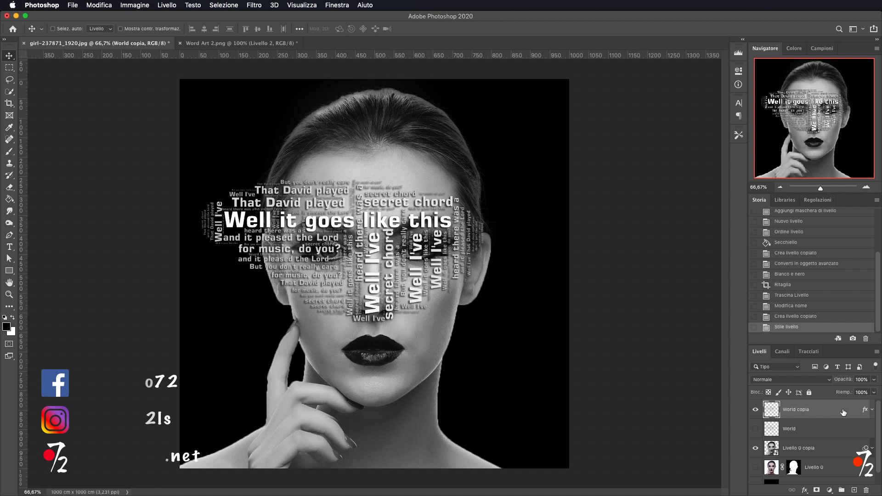
left_click(872, 411)
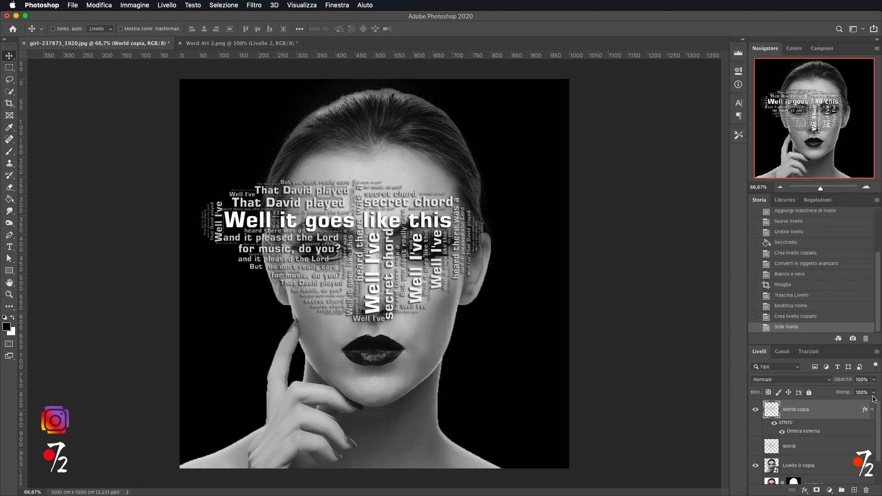
left_click(872, 410)
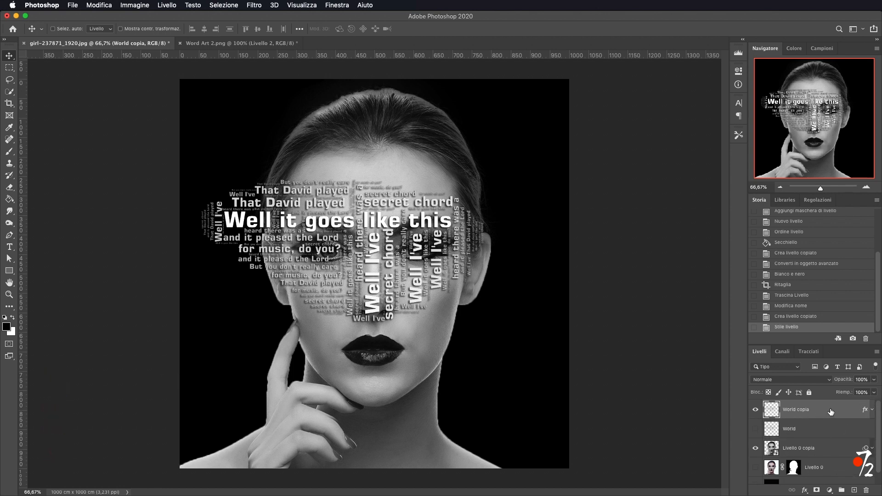
Move the words up over the hair and forehead, then drag a duplicate down onto the face.
left_click_drag(323, 238, 352, 157)
left_click_drag(379, 186, 357, 167)
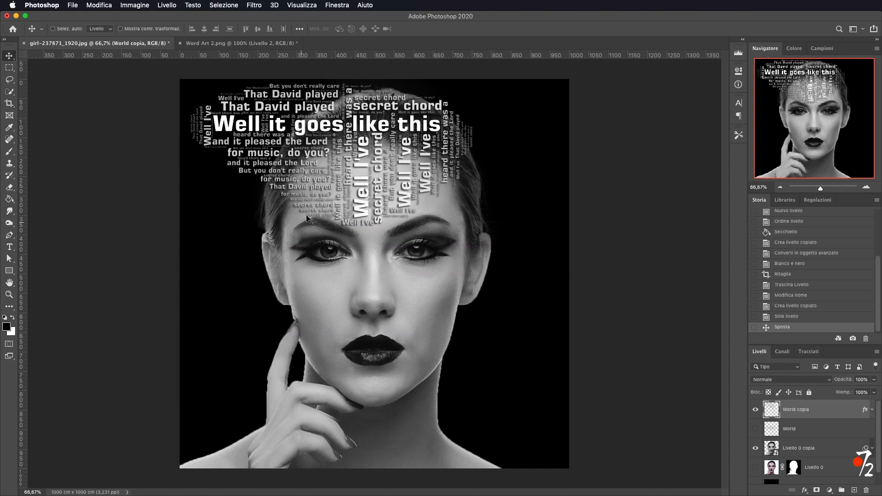
left_click_drag(374, 173, 445, 322)
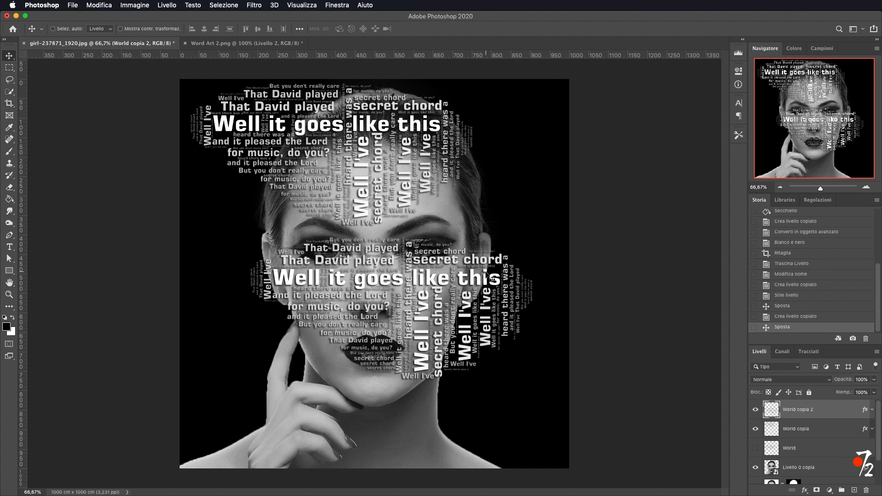
Rotate the duplicate 90°, scale it to about 77% and place it over the right side of the face.
key("super+t")
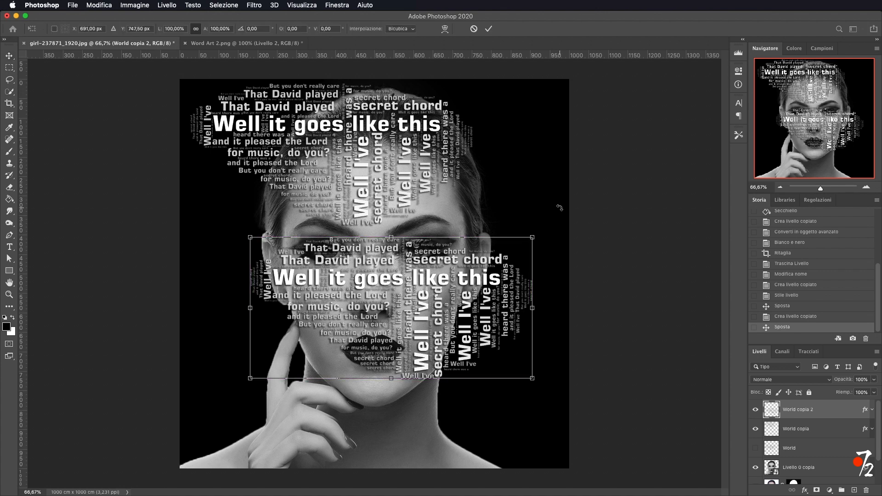
left_click_drag(551, 215, 556, 343)
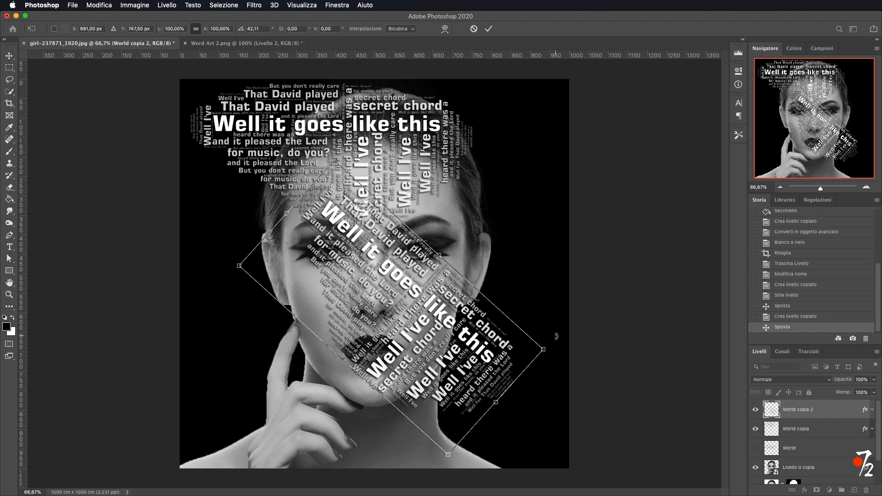
left_click_drag(558, 340, 474, 445)
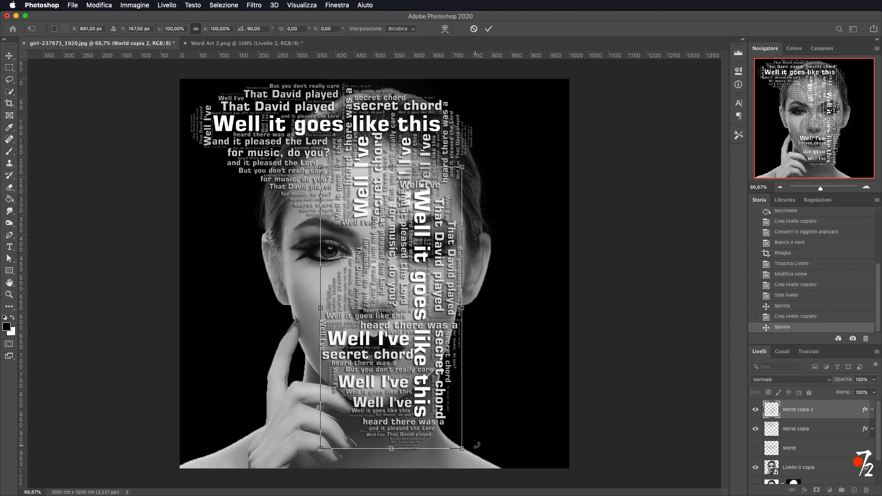
left_click_drag(461, 167, 429, 230)
left_click_drag(398, 315, 473, 242)
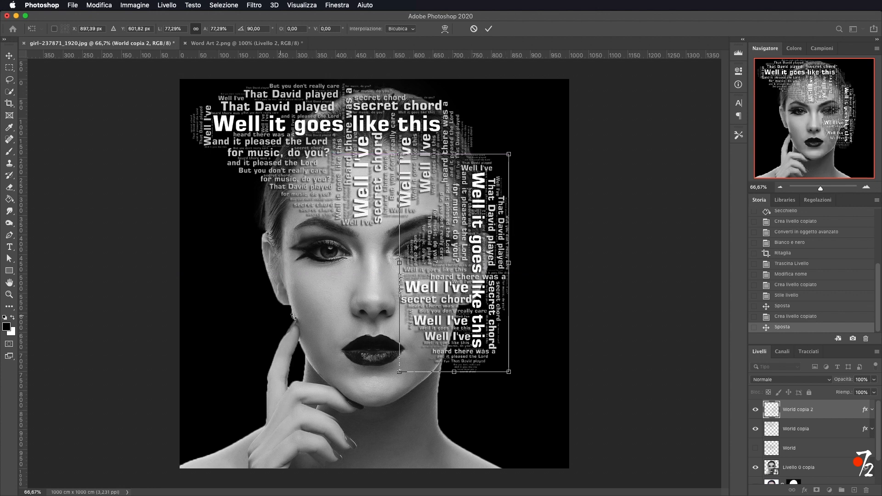
left_click(488, 29)
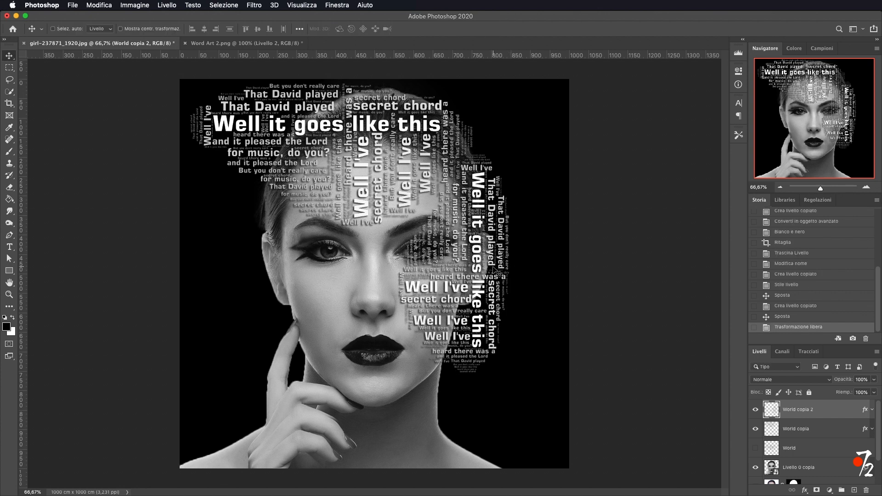
Duplicate the rotated words onto the left cheek, rotating and positioning the copy with Free Transform.
left_click_drag(497, 274, 300, 405)
key("super+t")
left_click_drag(316, 313, 202, 468)
left_click_drag(241, 404, 301, 338)
left_click(488, 29)
Rotate and reposition the latest word copy to cover the lower left of the face.
key("super+t")
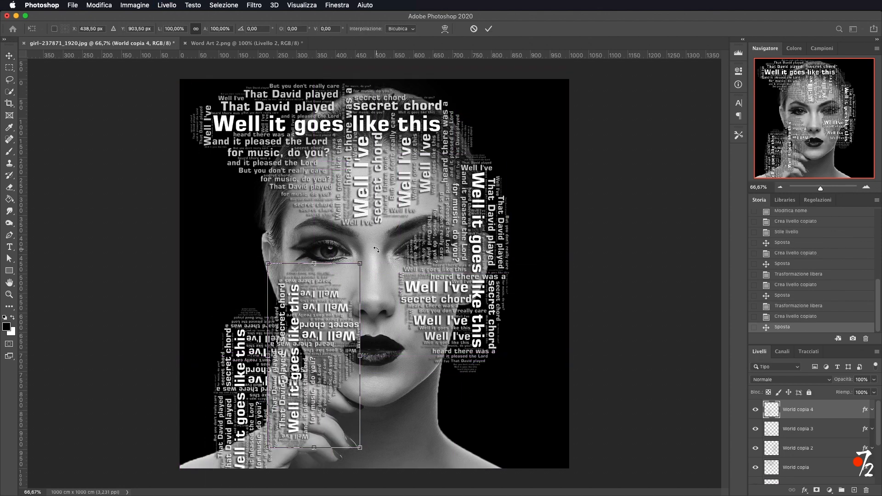
left_click_drag(376, 249, 405, 407)
left_click_drag(339, 337, 309, 242)
left_click_drag(375, 212, 419, 193)
left_click_drag(369, 240, 420, 227)
left_click(643, 402)
Drag another duplicate of the words down over the chin and reposition it with Free Transform.
left_click_drag(450, 191, 368, 447)
key("super+t")
key("Return")
key("super+t")
left_click_drag(331, 322, 415, 363)
key("Return")
Duplicate the word layer, rotate the copy and place it to fill the lower face area.
key("super+j")
key("super+t")
left_click_drag(460, 474, 528, 319)
left_click_drag(310, 404, 232, 476)
left_click_drag(404, 415, 415, 405)
key("Return")
Duplicate the word layer again and rotate and move the copy to fill a remaining gap.
key("super+j")
key("super+t")
left_click_drag(557, 352, 374, 423)
key("Return")
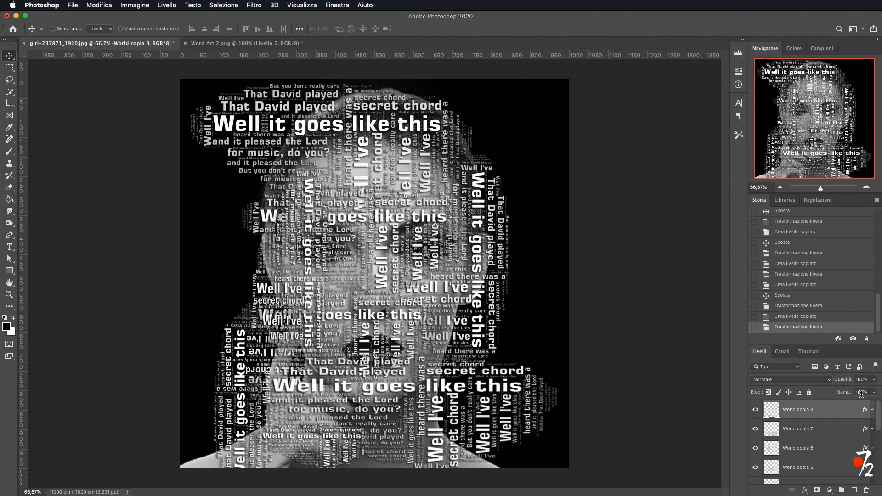
Select all the World copy layers and group them into one group.
scroll(841, 439, "down", 5)
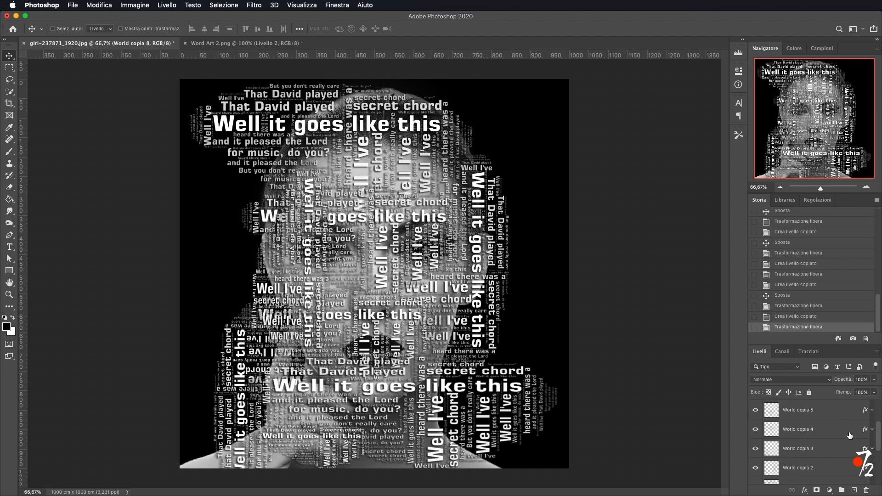
scroll(840, 425, "up", 2)
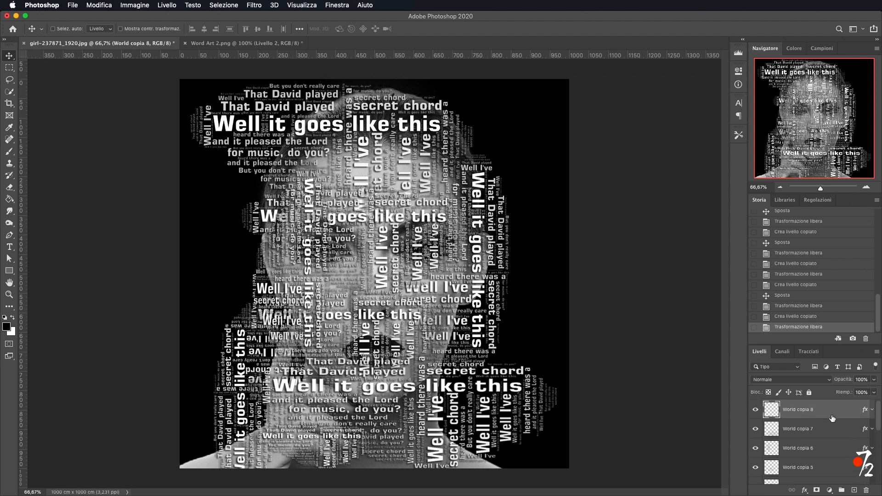
scroll(836, 422, "down", 2)
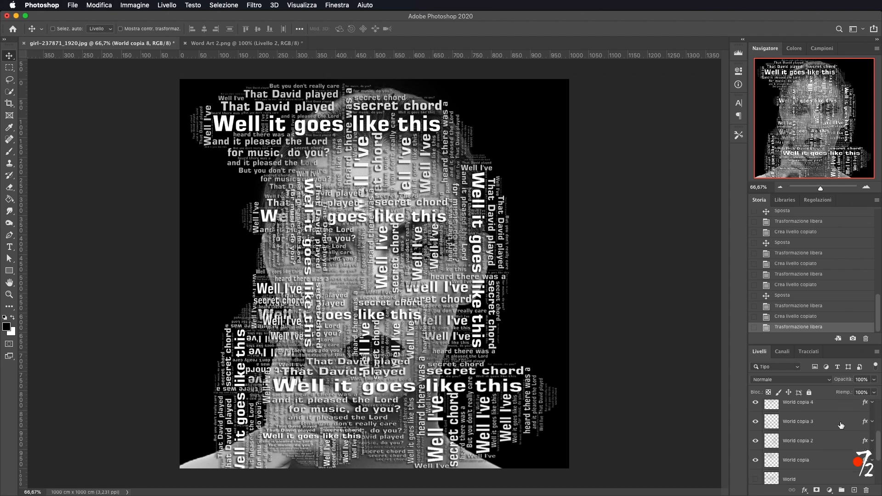
left_click(808, 459, "shift")
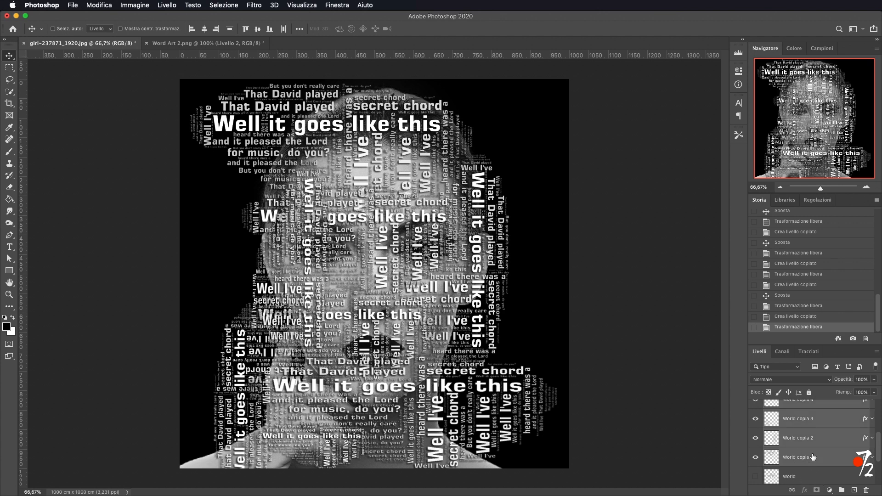
scroll(812, 454, "down", 1)
scroll(816, 451, "up", 4)
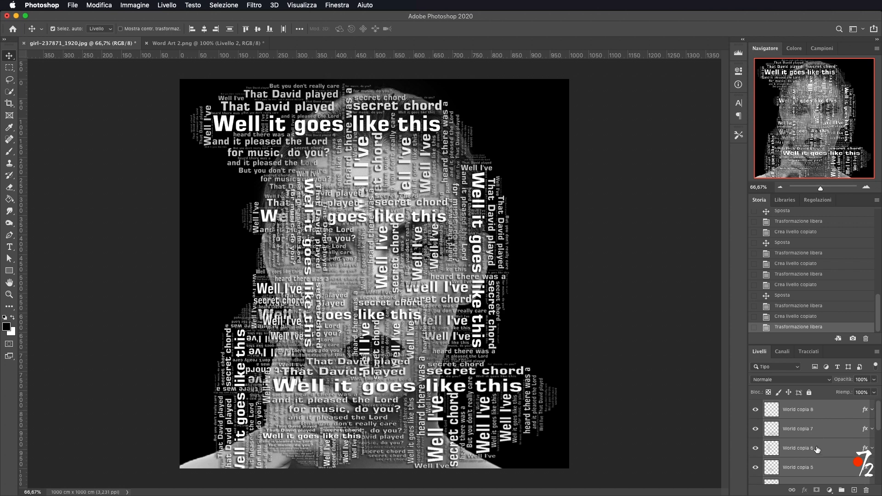
key("super+g")
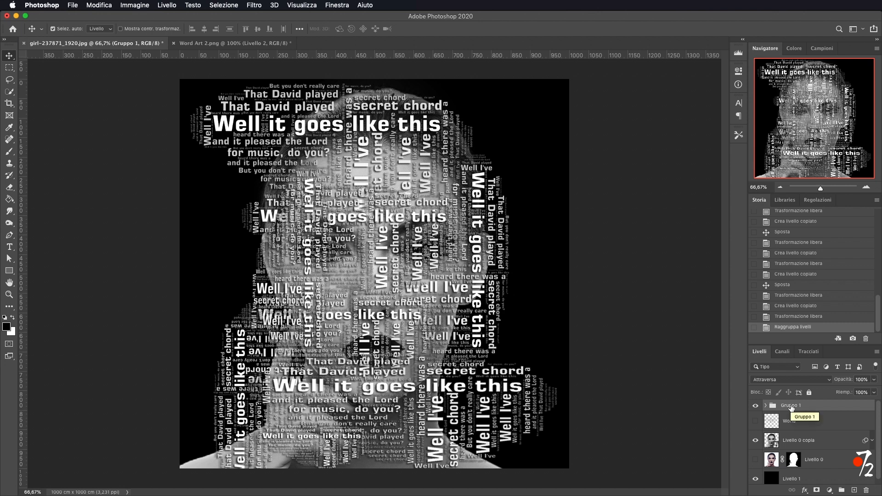
Duplicate the word group and rotate the copy -90° with Free Transform, then commit it.
key("super+j")
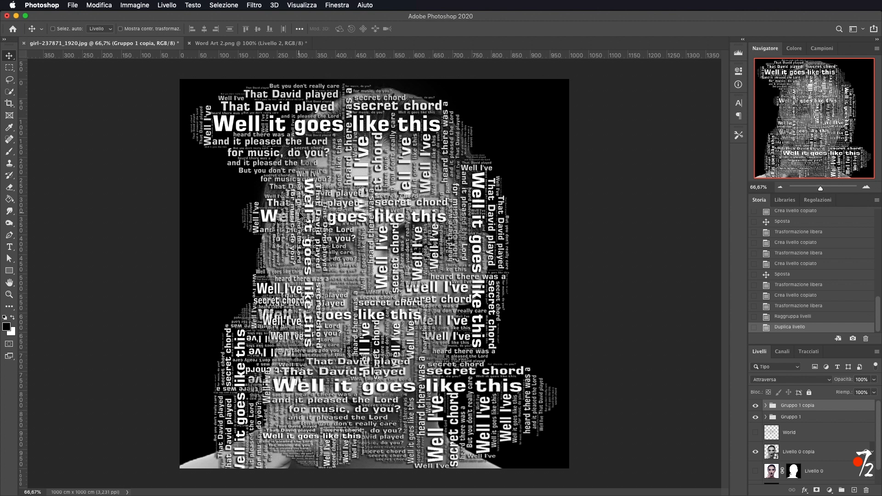
key("super+t")
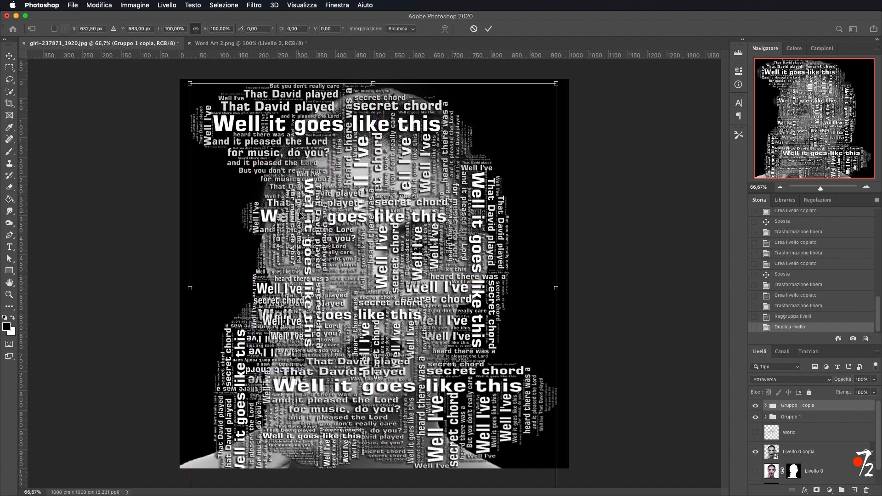
left_click_drag(124, 91, 222, 455)
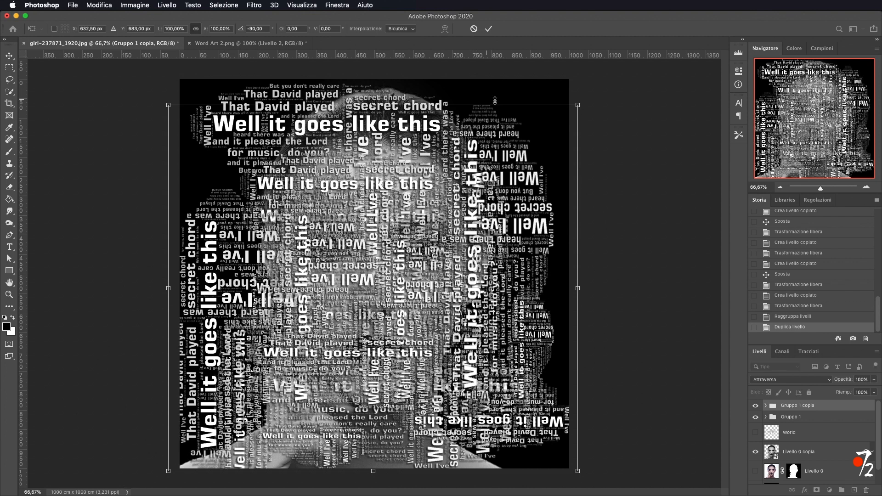
left_click(489, 29)
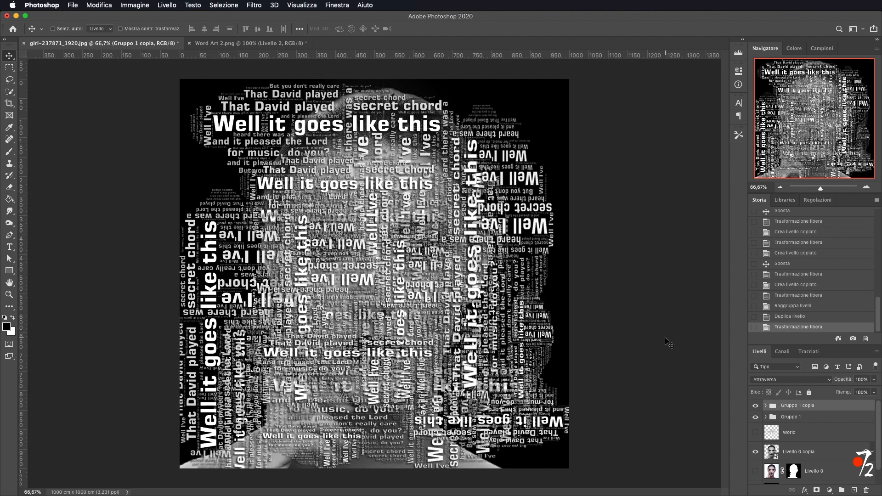
Select both word groups and convert them into a single smart object.
left_click(797, 418, "shift")
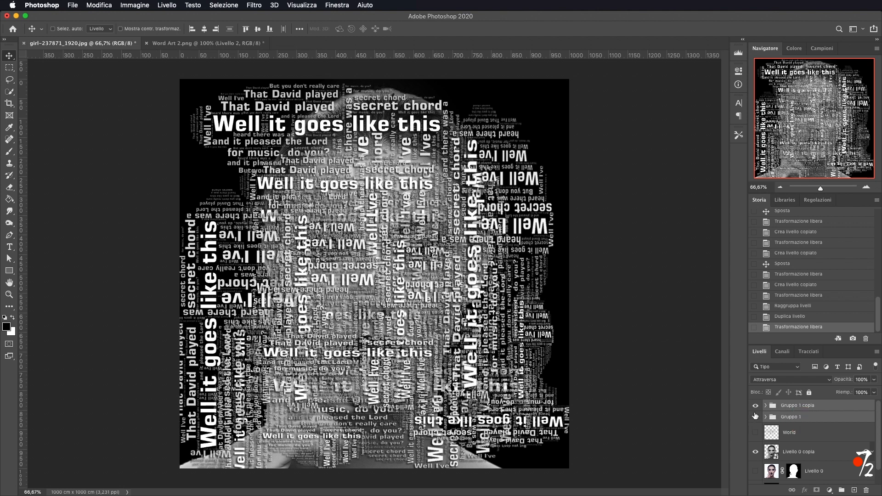
left_click(876, 353)
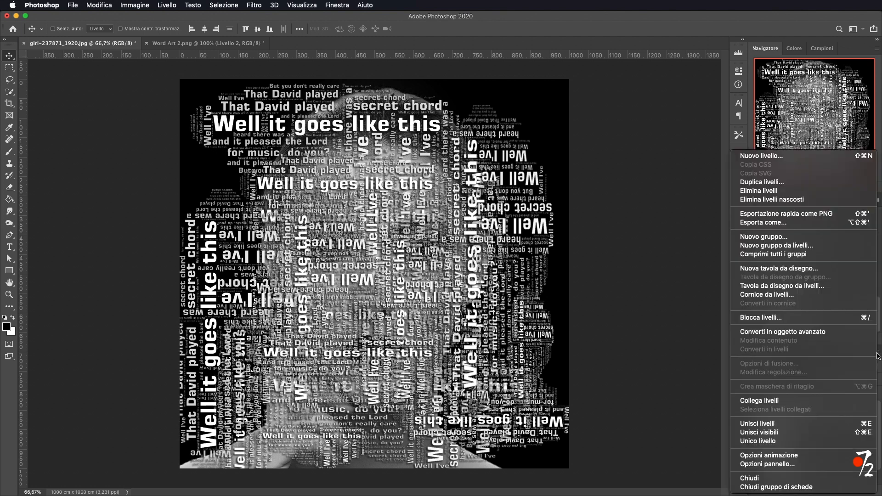
left_click(777, 331)
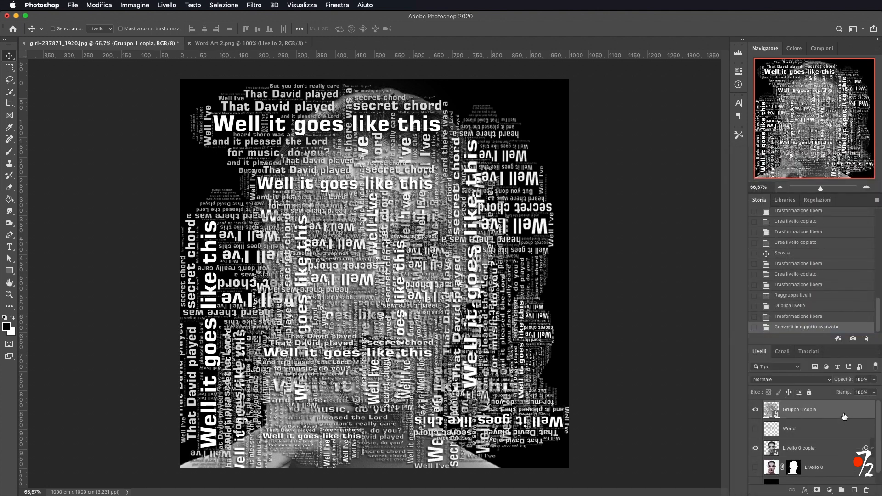
Duplicate the smart object, rename the copy Displacement, and hide the original smart object.
key("super+j")
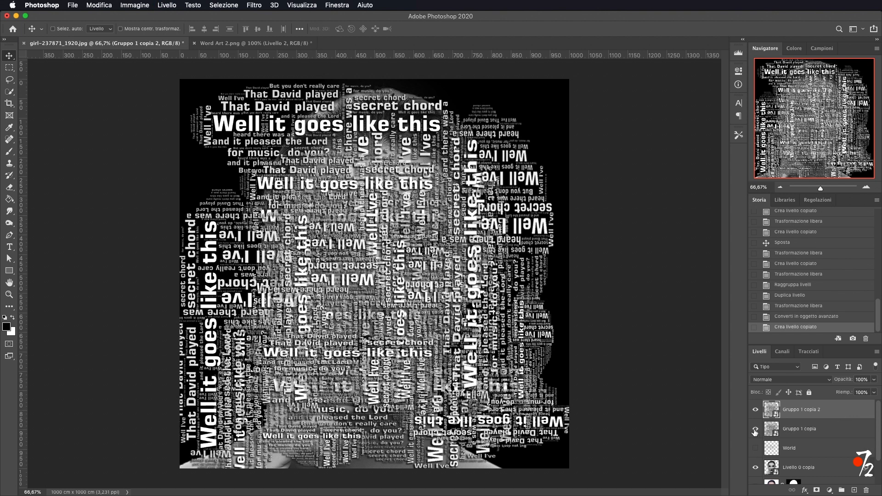
double_click(799, 409)
type("Displac")
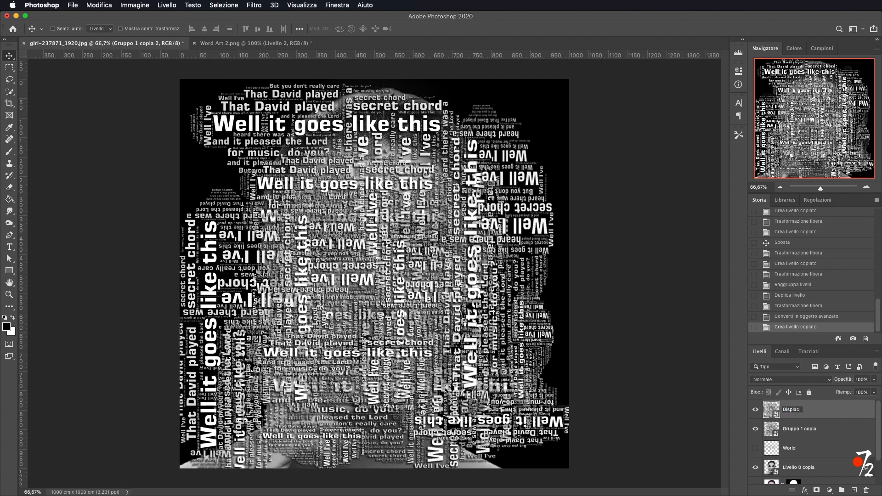
type("ement")
key("Return")
left_click(755, 430)
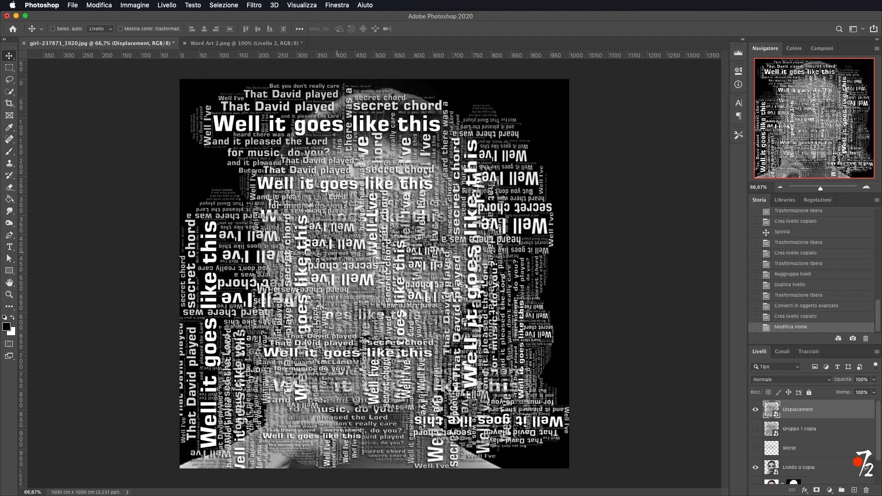
Apply the Displace filter to the Displacement layer with scales of 10 and 10, using Displacement.psd as the map.
left_click(252, 6)
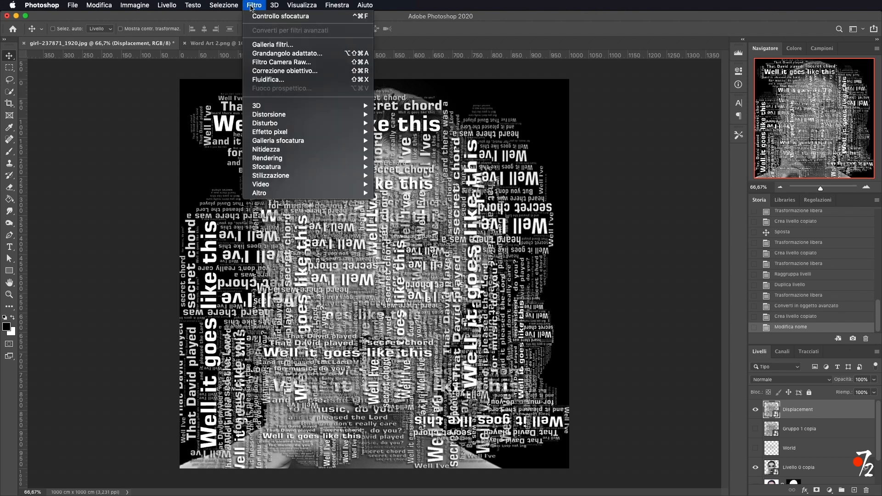
mouse_move(284, 116)
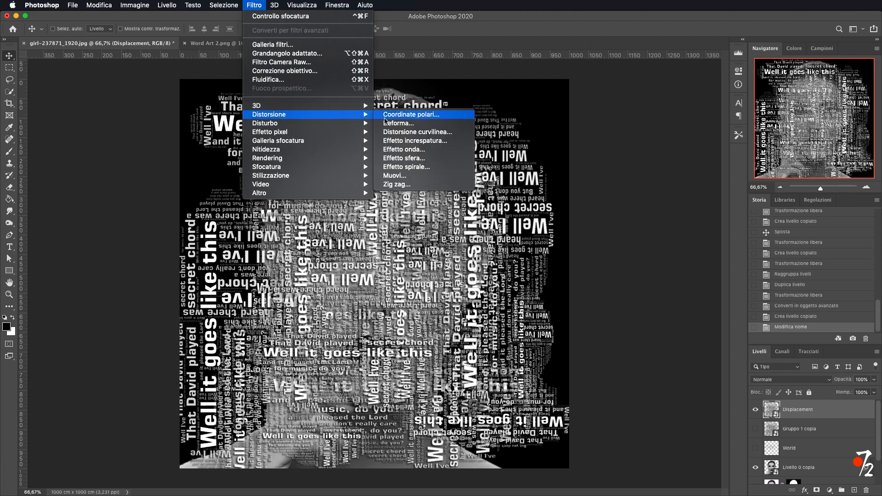
left_click(410, 177)
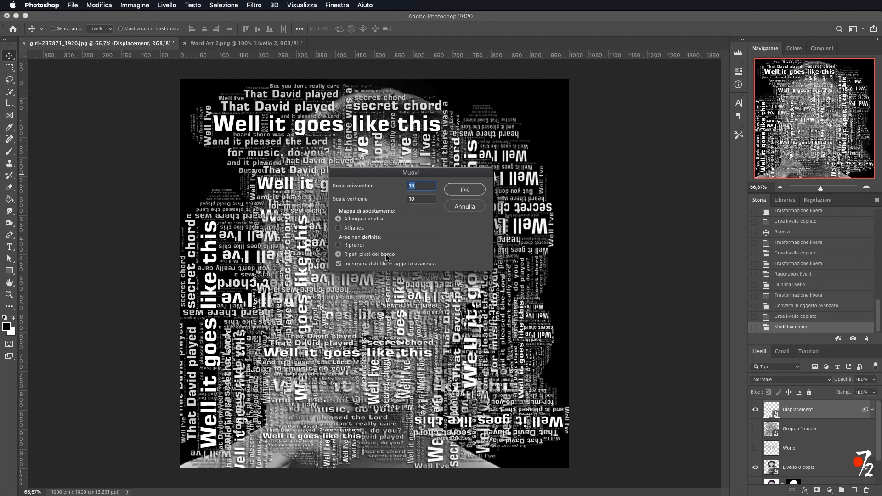
left_click(474, 191)
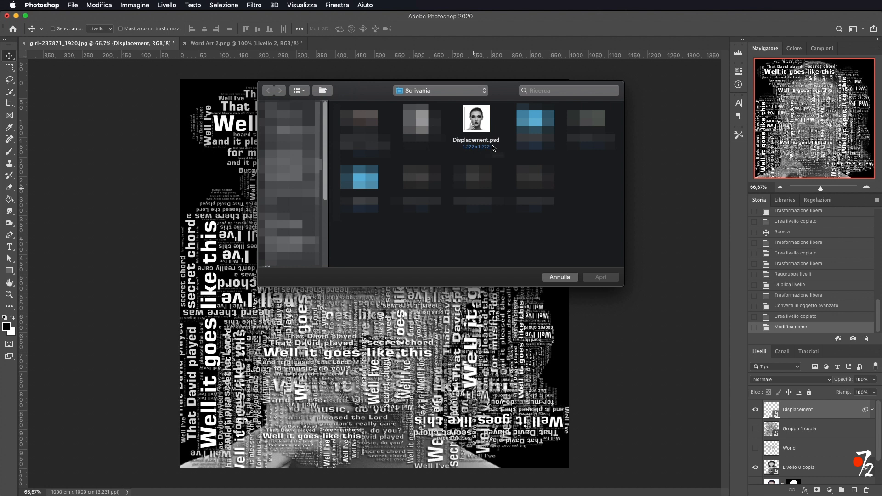
left_click(477, 117)
left_click(607, 279)
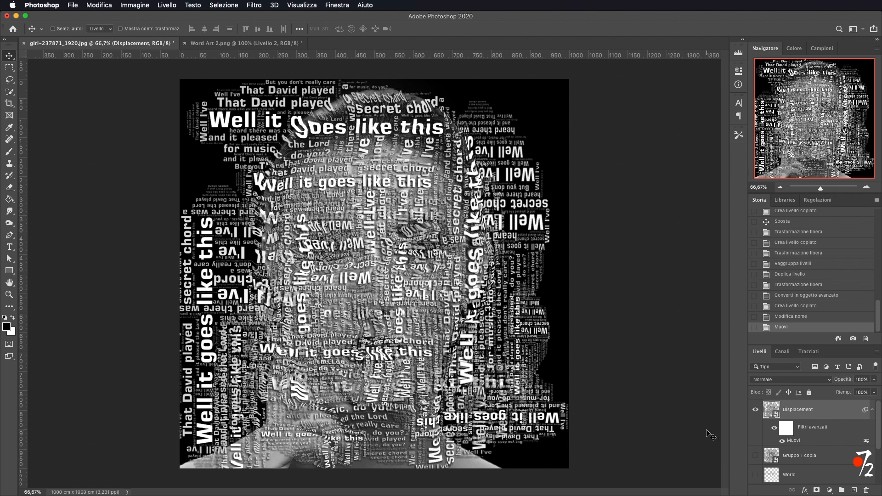
Hide the Displacement layer, load its text as a selection, and add it as a layer mask on Livello 0 copia.
left_click(755, 410)
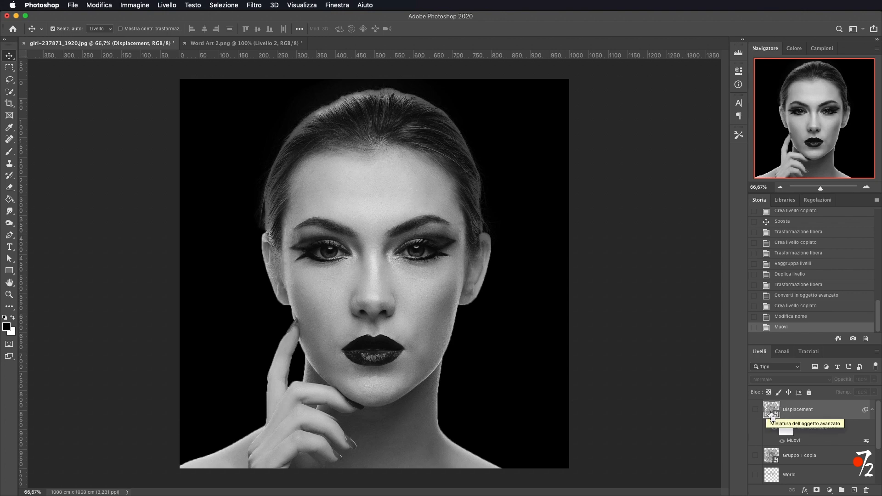
left_click(771, 411, "super")
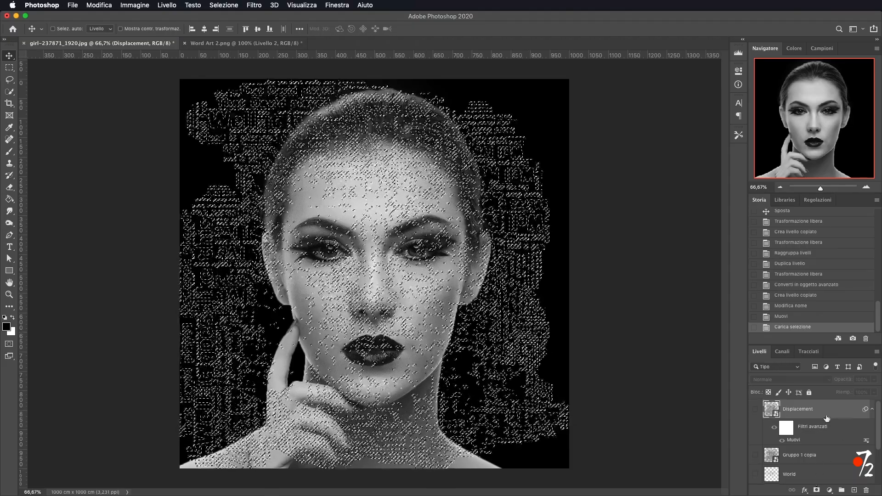
scroll(827, 419, "down", 3)
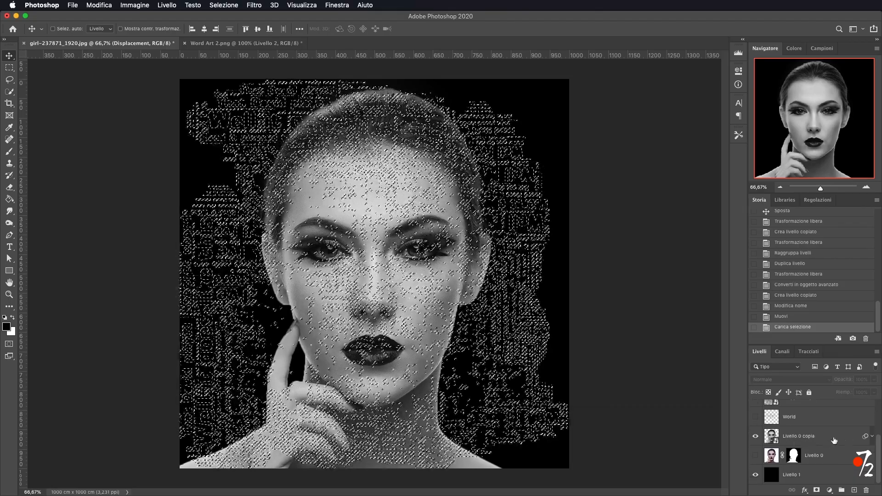
left_click(827, 440)
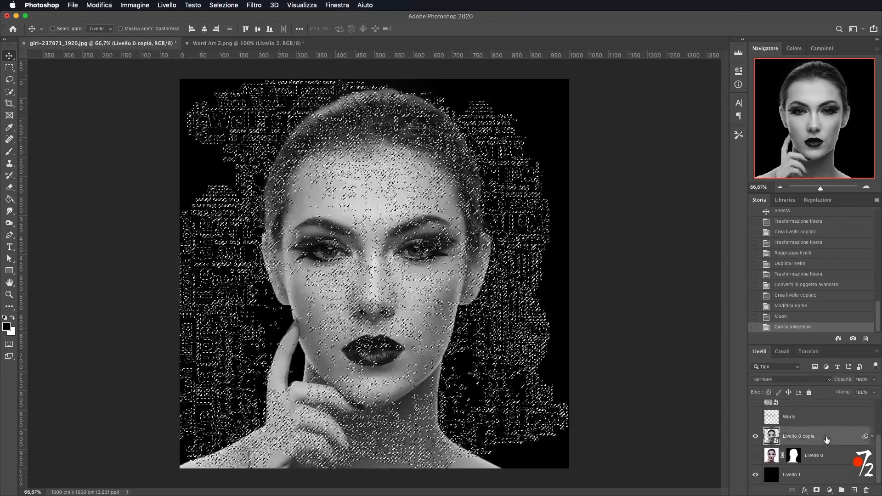
left_click(814, 490)
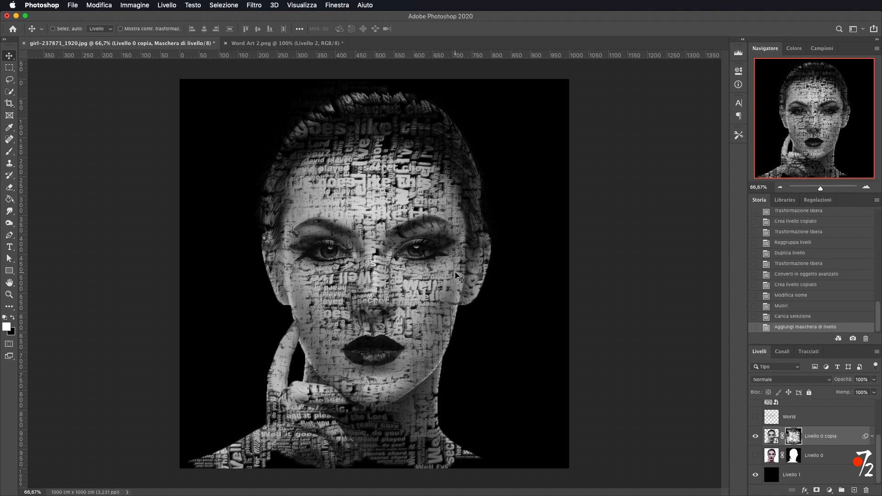
Stamp all visible layers into a new merged layer and move it above the Displacement layer.
left_click(771, 436)
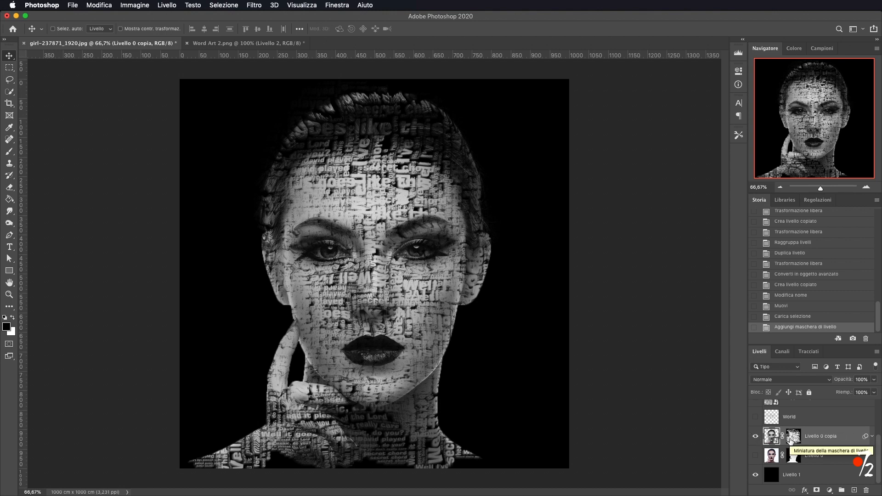
key("super+alt+shift+e")
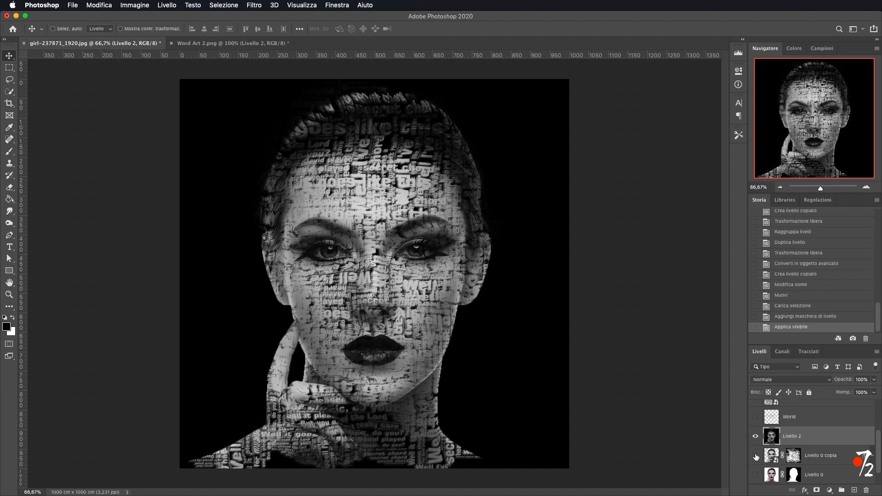
left_click(755, 436)
left_click(755, 436)
left_click_drag(808, 436, 805, 405)
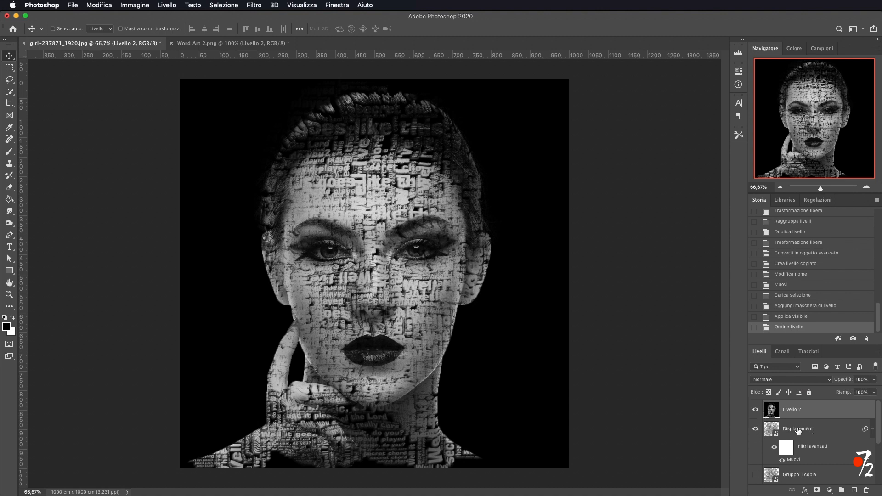
Set the merged layer's blend mode to Brucia lineare (Linear Burn).
left_click(842, 412)
left_click(810, 380)
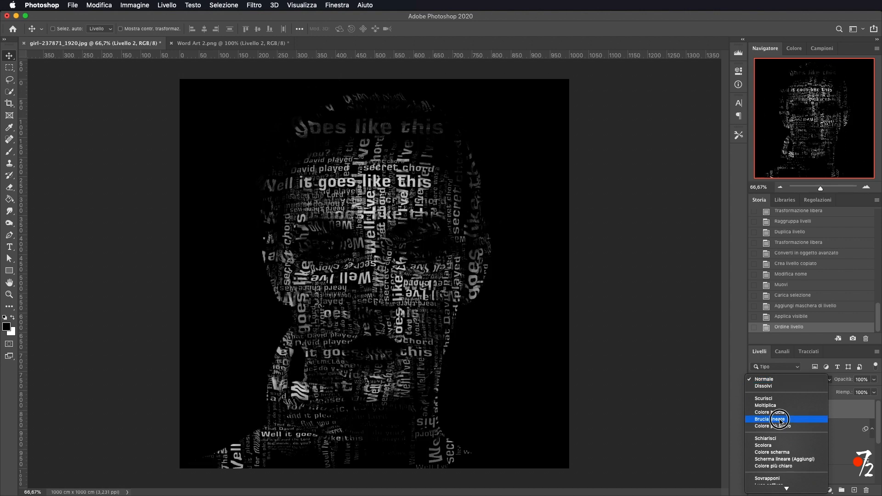
left_click(772, 418)
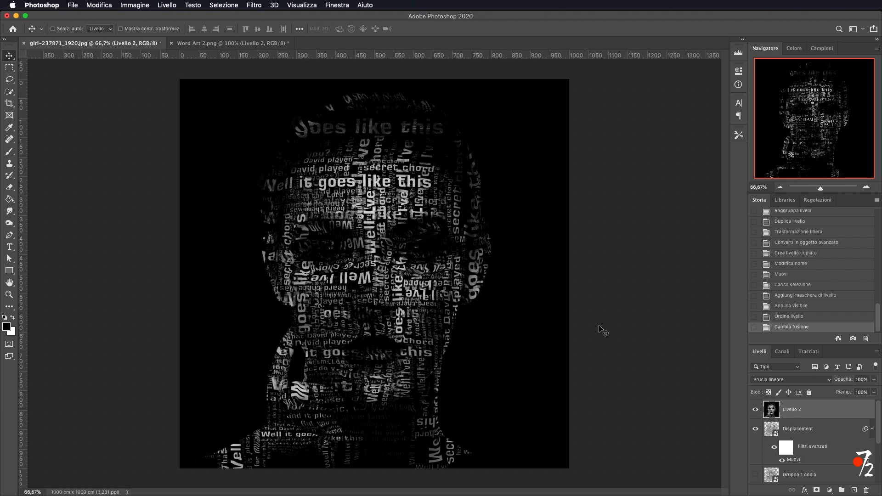
Collapse the Displacement layer's filters and move the Gruppo 1 copia smart object to the top of the stack.
scroll(833, 419, "down", 2)
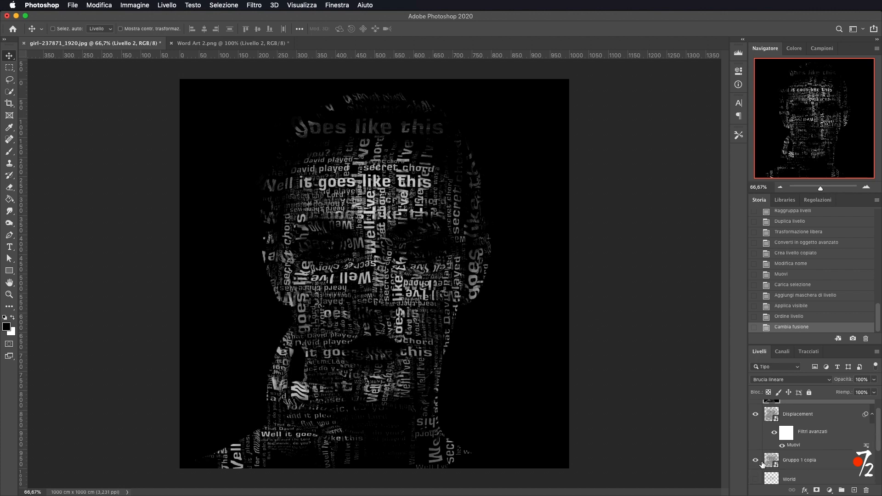
left_click(872, 416)
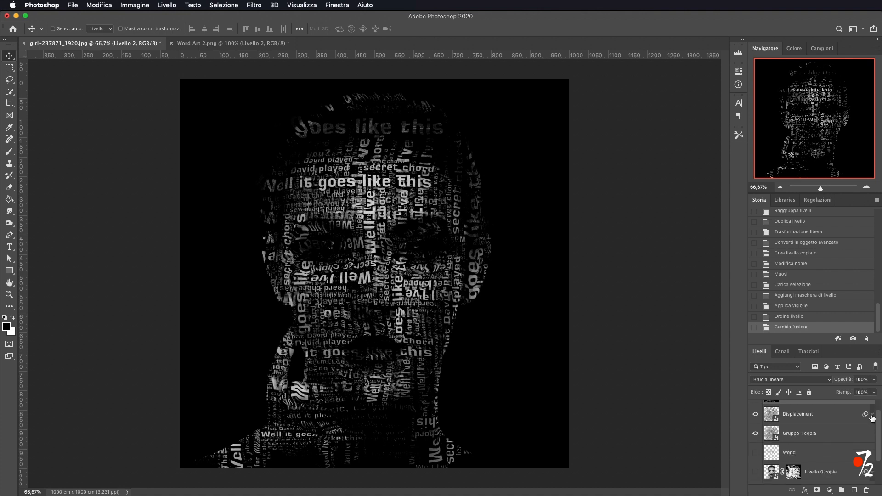
left_click(822, 418)
left_click(824, 438)
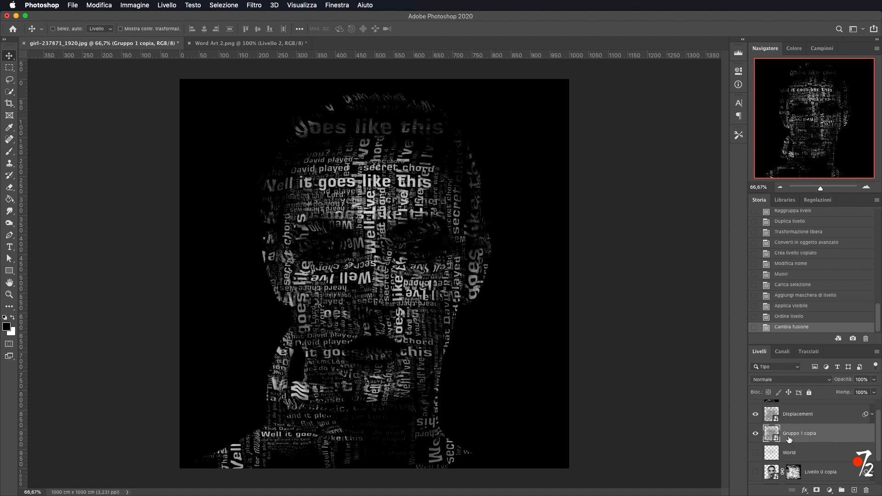
left_click_drag(837, 440, 805, 406)
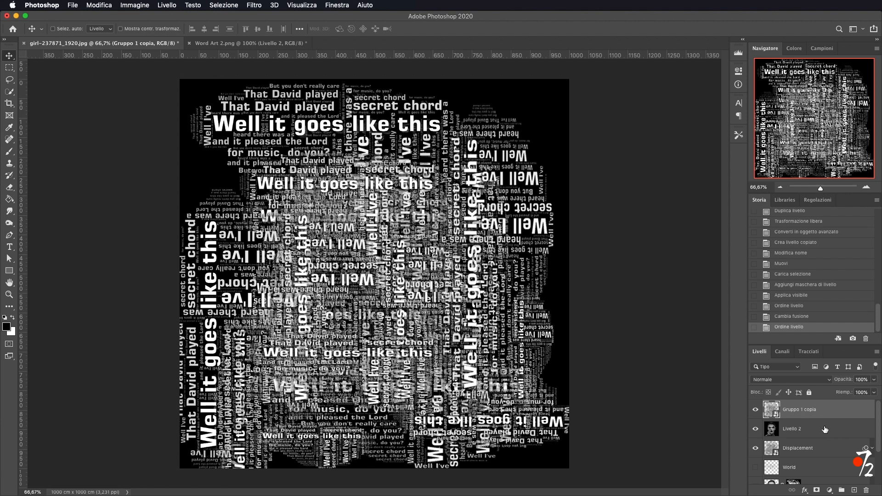
Load the portrait copy's outline as a selection, add it as a mask on Gruppo 1 copia, and unlink the mask.
scroll(825, 434, "down", 2)
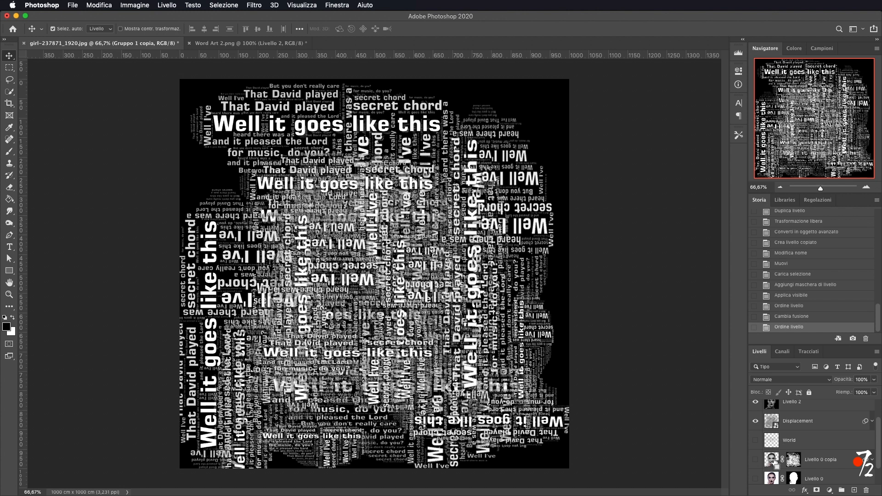
left_click(772, 460, "super")
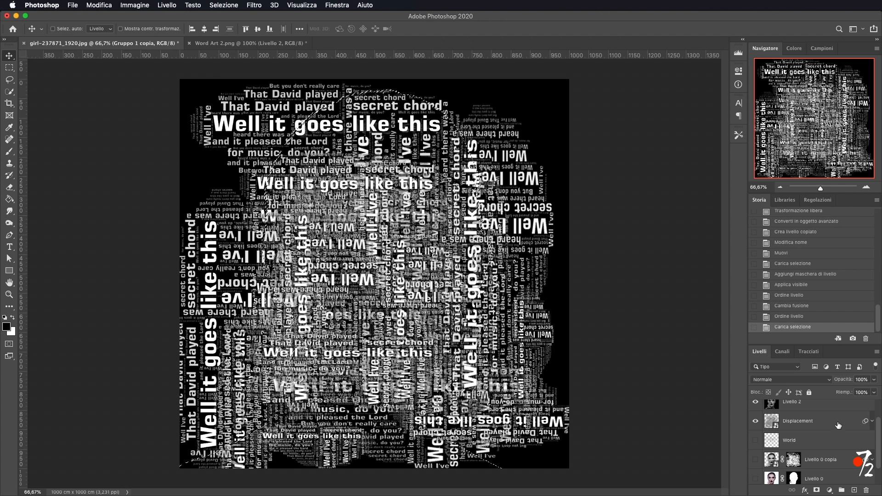
scroll(837, 427, "up", 2)
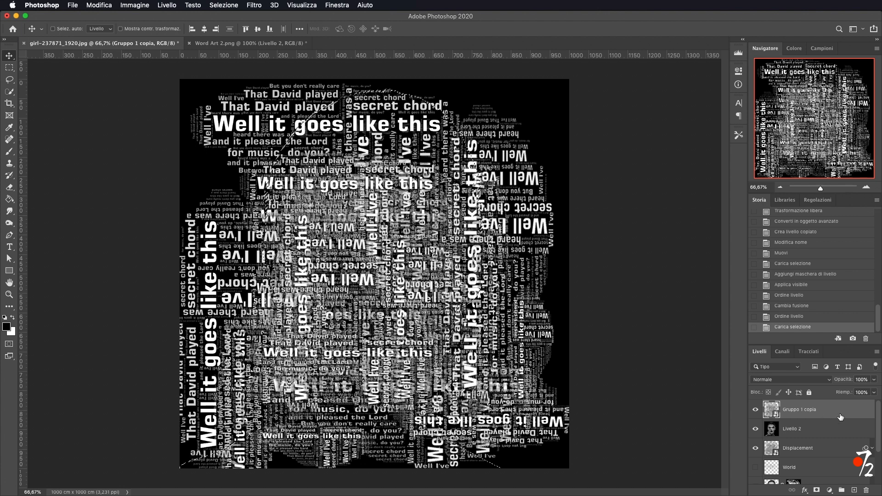
left_click(816, 491)
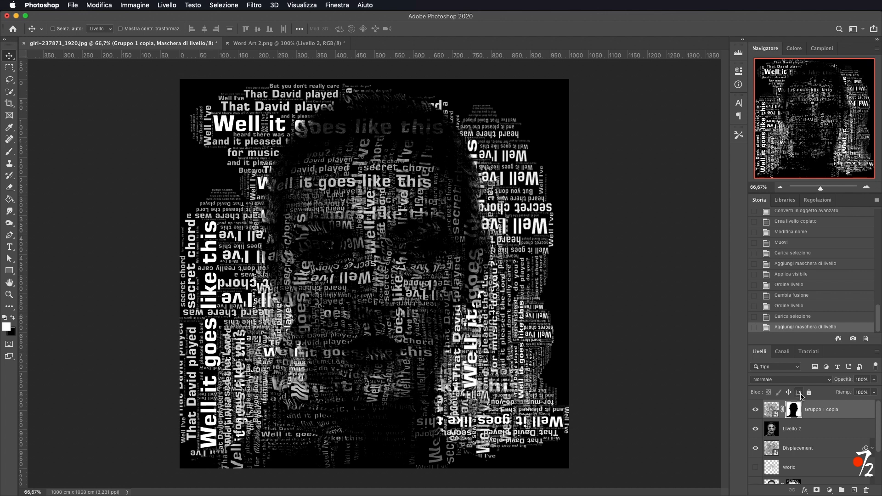
left_click(782, 412)
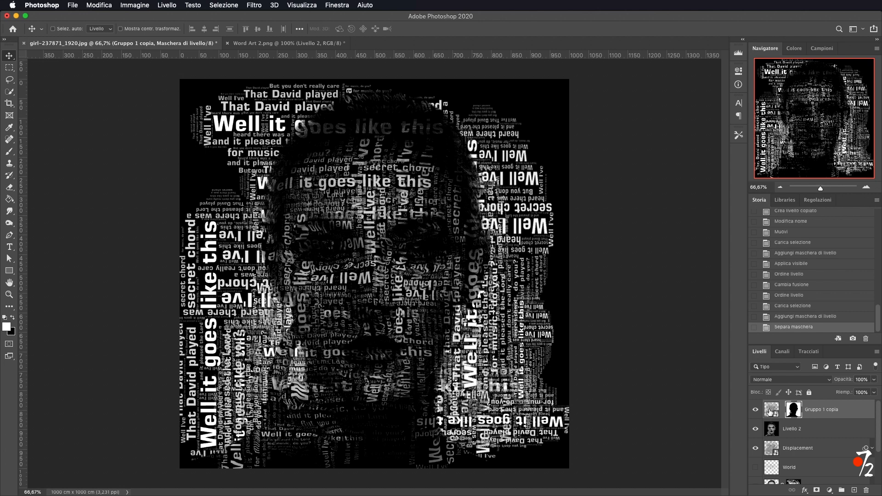
left_click(771, 412)
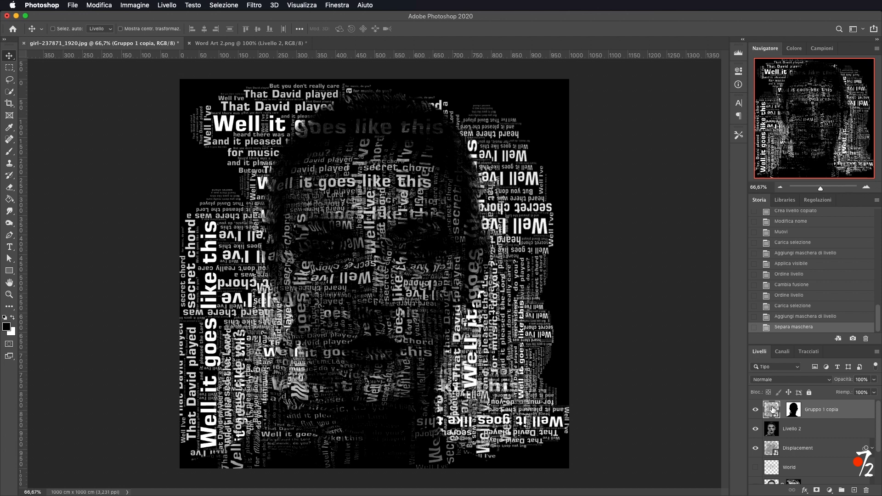
Lower the Gruppo 1 copia layer's opacity to 15%.
left_click(874, 379)
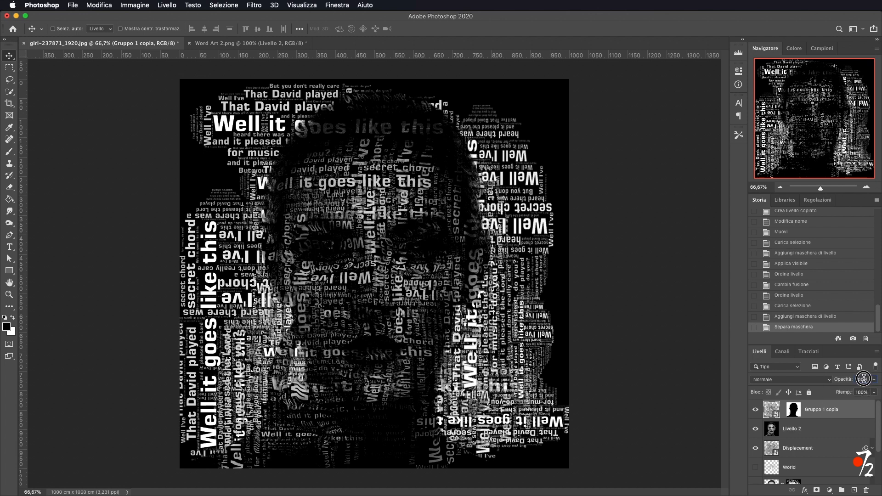
type("15")
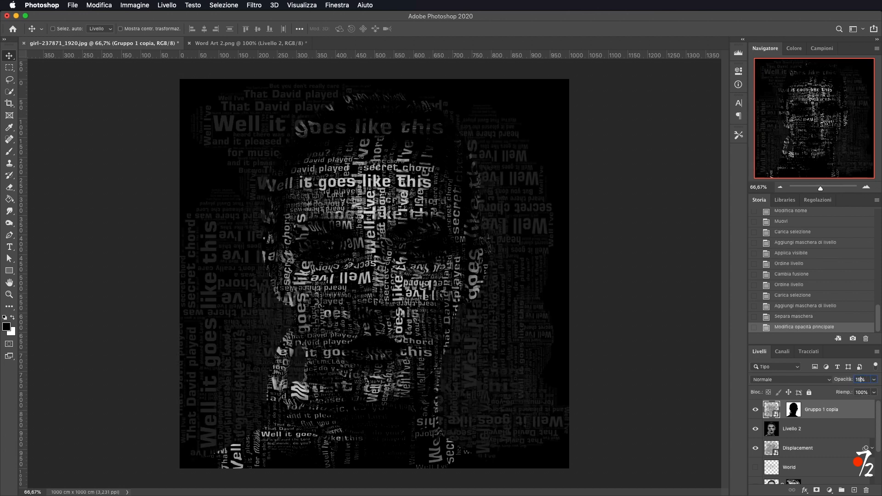
key("Return")
Free-transform the Gruppo 1 copia layer, scaling it down to about 90% and centring it on the canvas, then commit.
key("super+t")
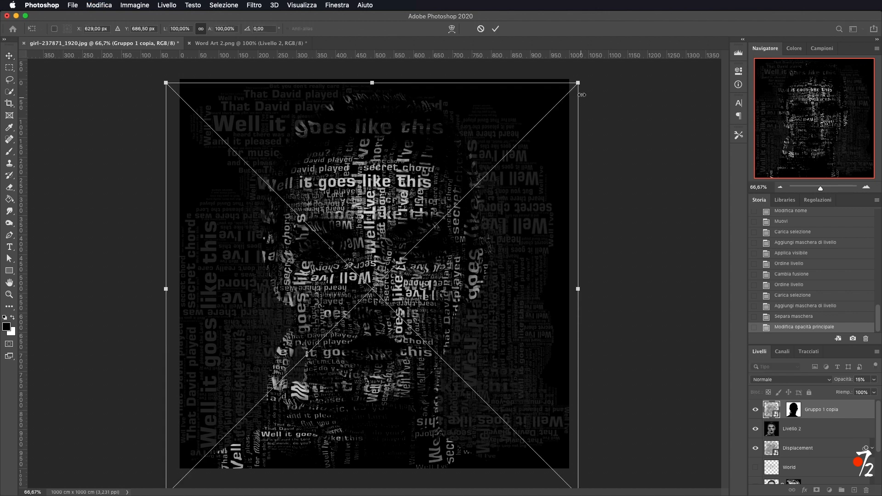
left_click_drag(578, 81, 537, 122)
left_click_drag(406, 172, 431, 141)
left_click_drag(561, 91, 560, 93)
left_click_drag(389, 169, 389, 164)
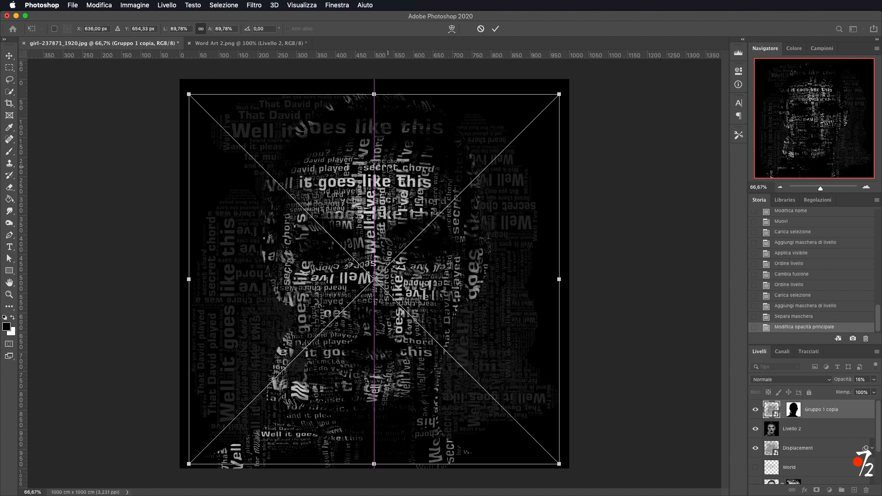
left_click(495, 29)
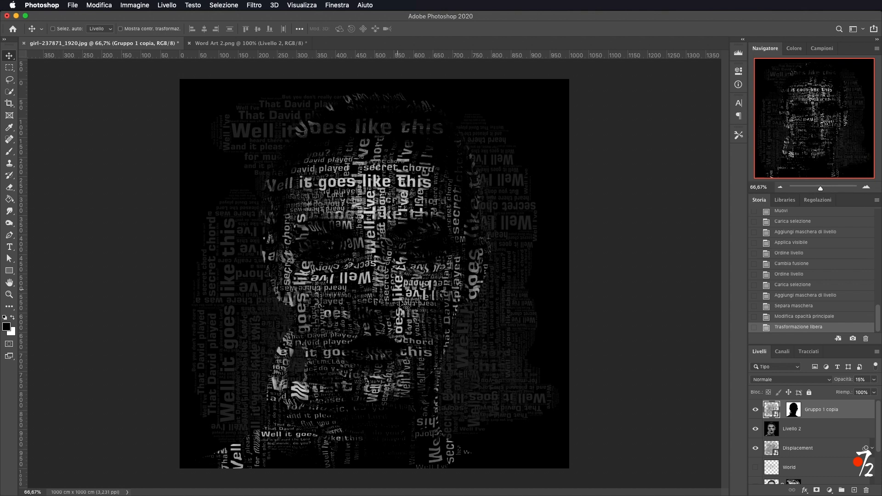
Zoom in to inspect the text portrait closely, then return to the previous zoom level.
left_click(865, 187)
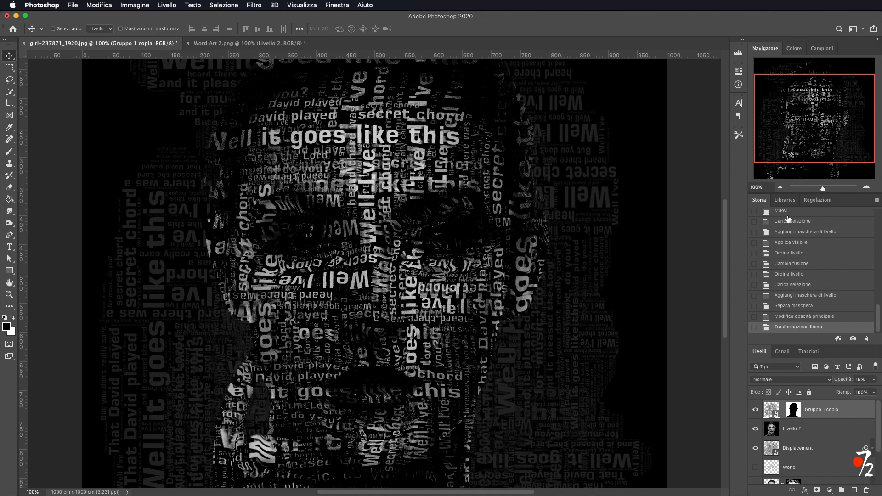
left_click(780, 188)
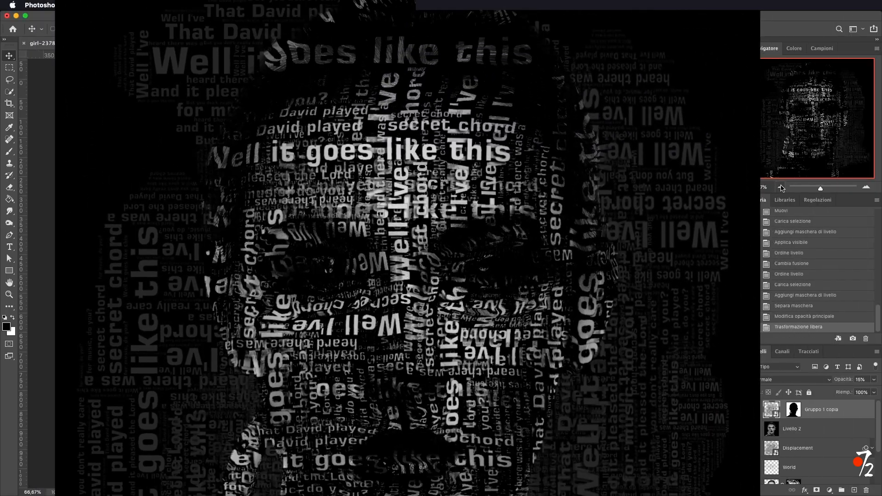
left_click(780, 187)
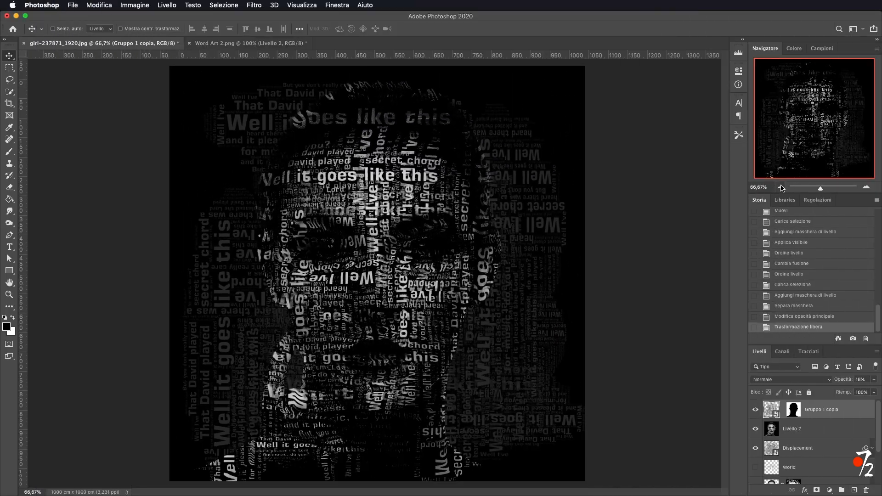